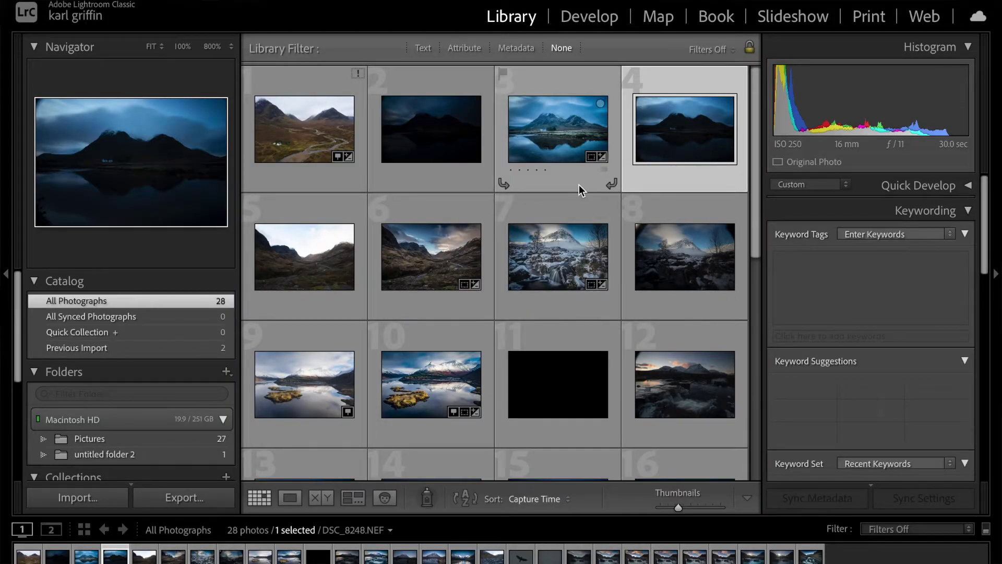
scroll(442, 236, down, 8)
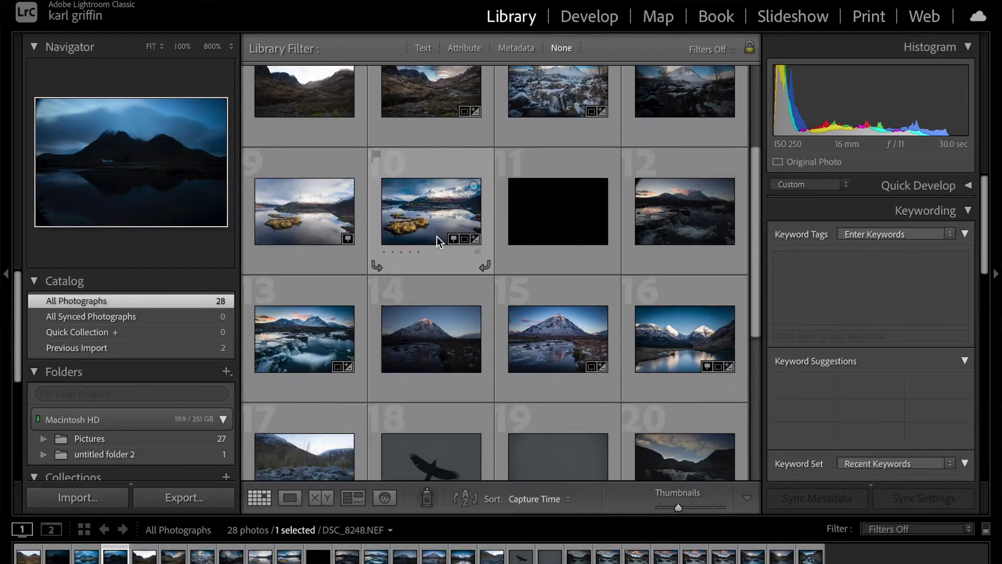
scroll(437, 238, up, 8)
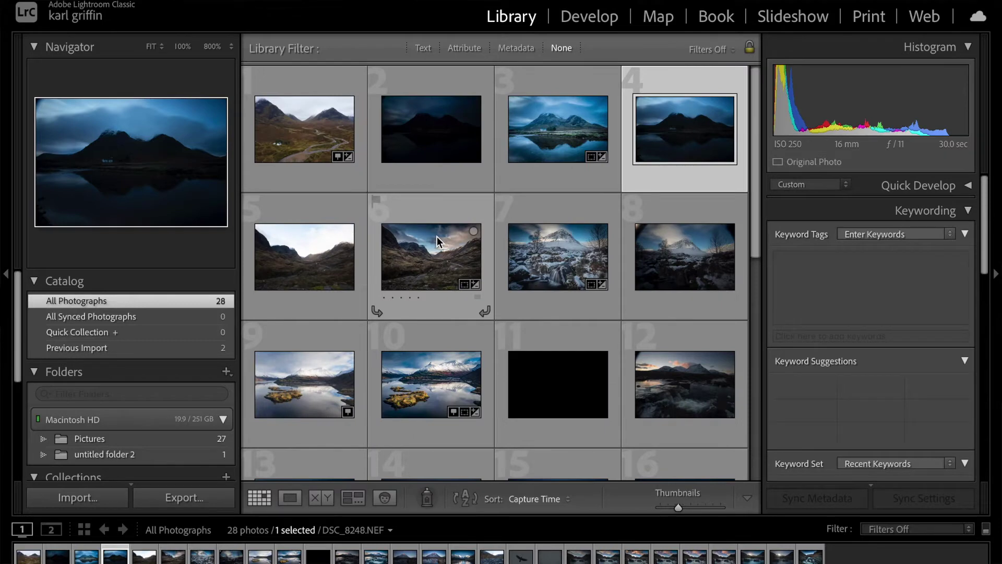
scroll(439, 241, down, 8)
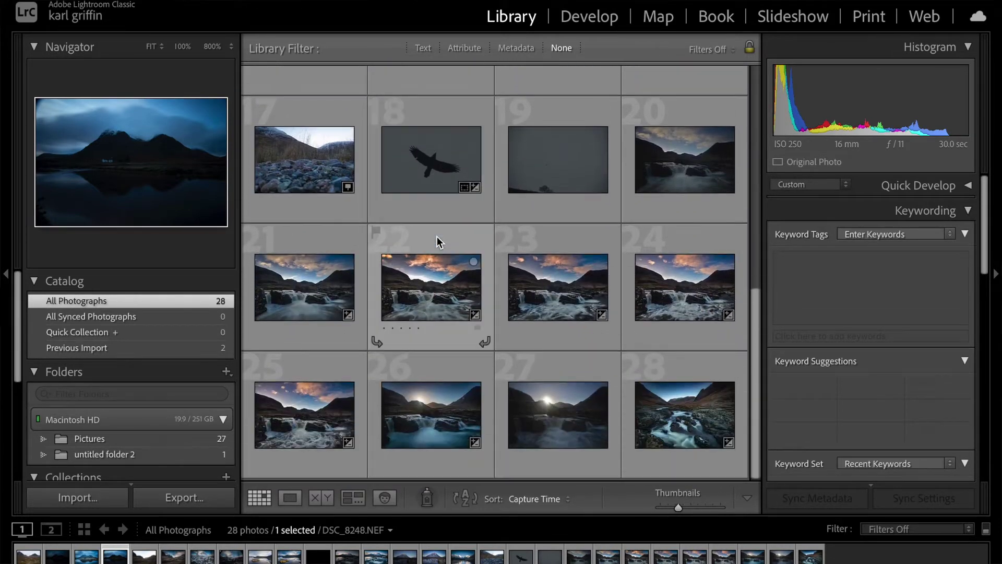
scroll(437, 236, up, 8)
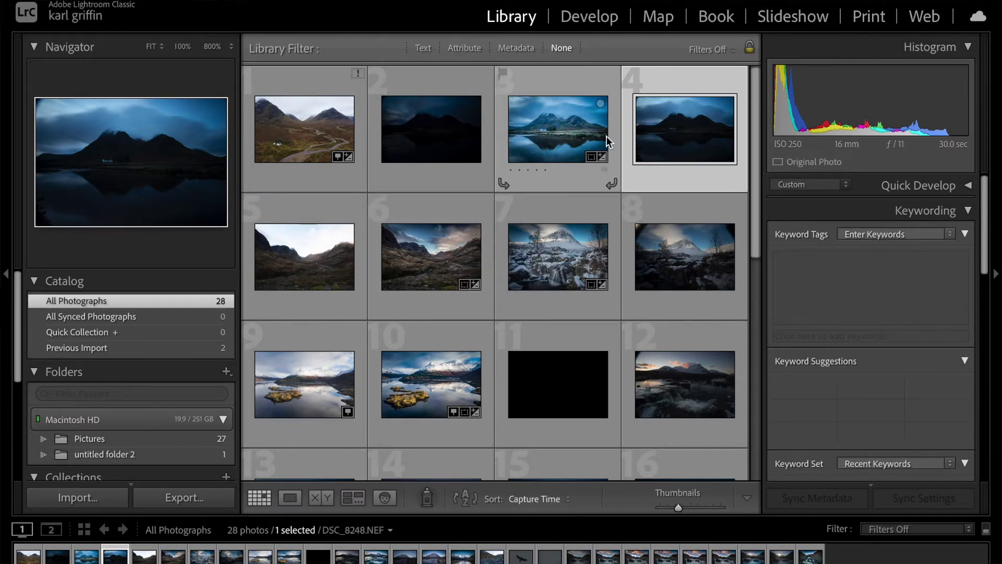
mouse_move(684, 144)
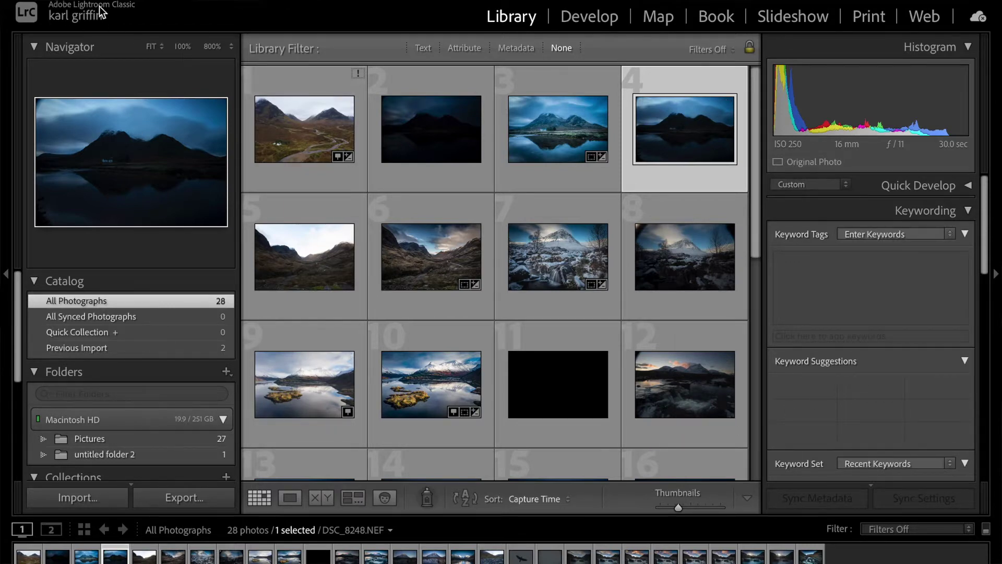
click(163, 1)
Open the selected dark mountain lake photo for developing and preview its shadow clipping
click(290, 498)
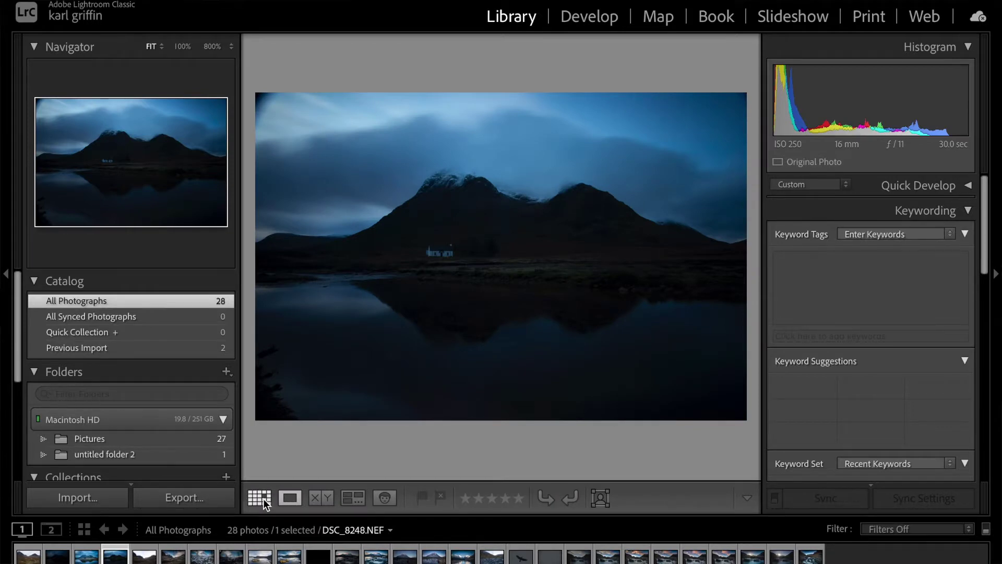
click(582, 20)
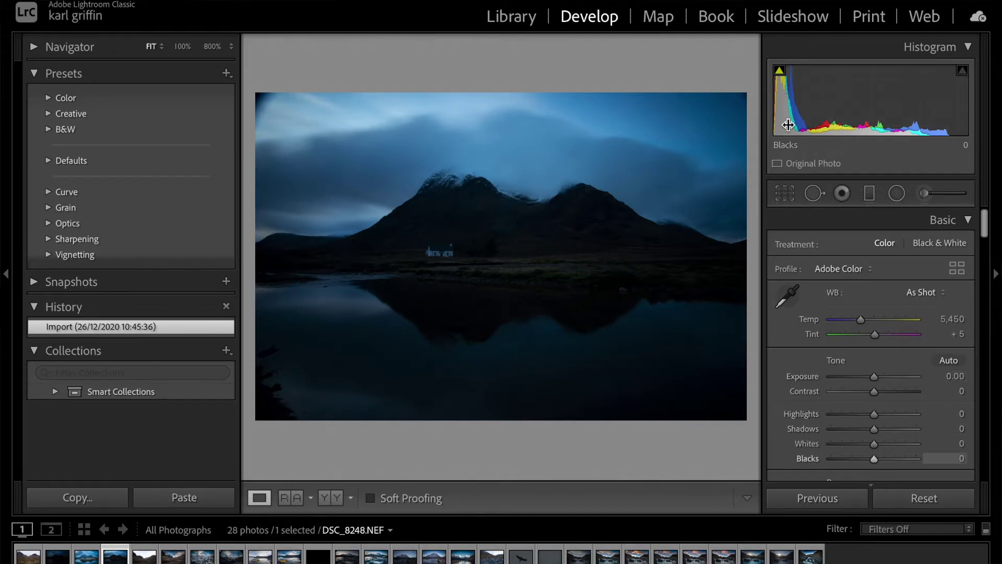
click(780, 71)
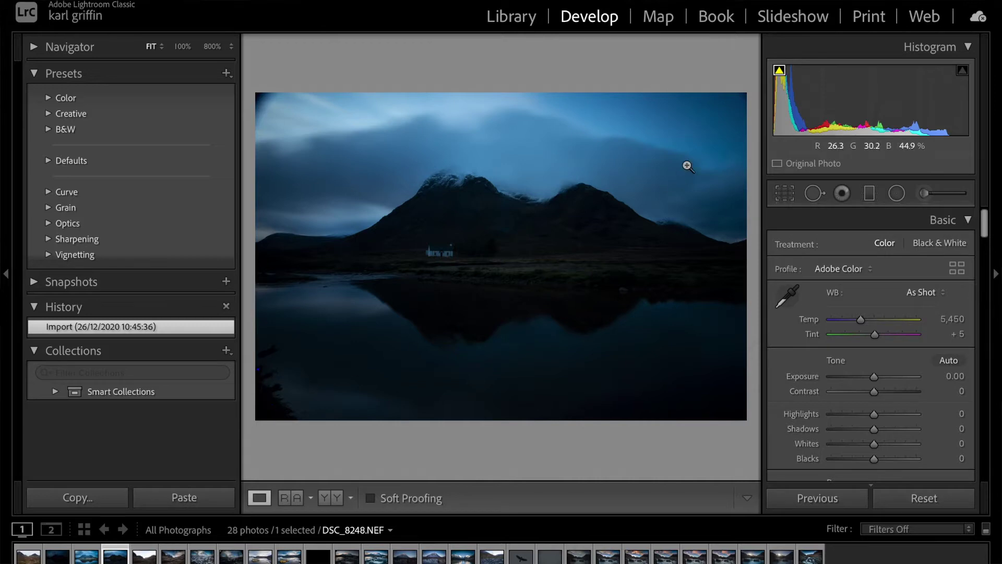
click(781, 76)
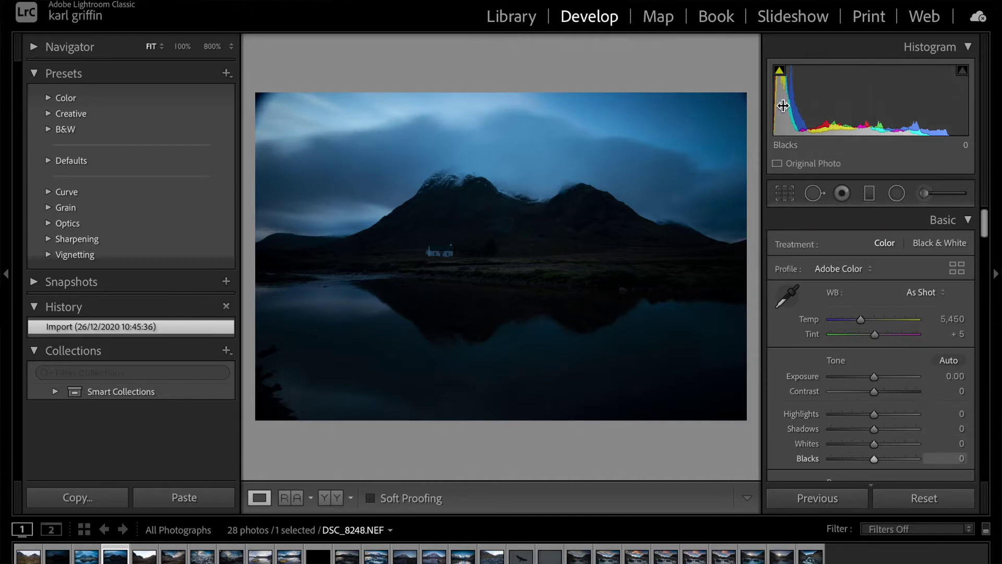
Raise the photo's Blacks to +100 and its Exposure to +0.90
drag(778, 106, 817, 106)
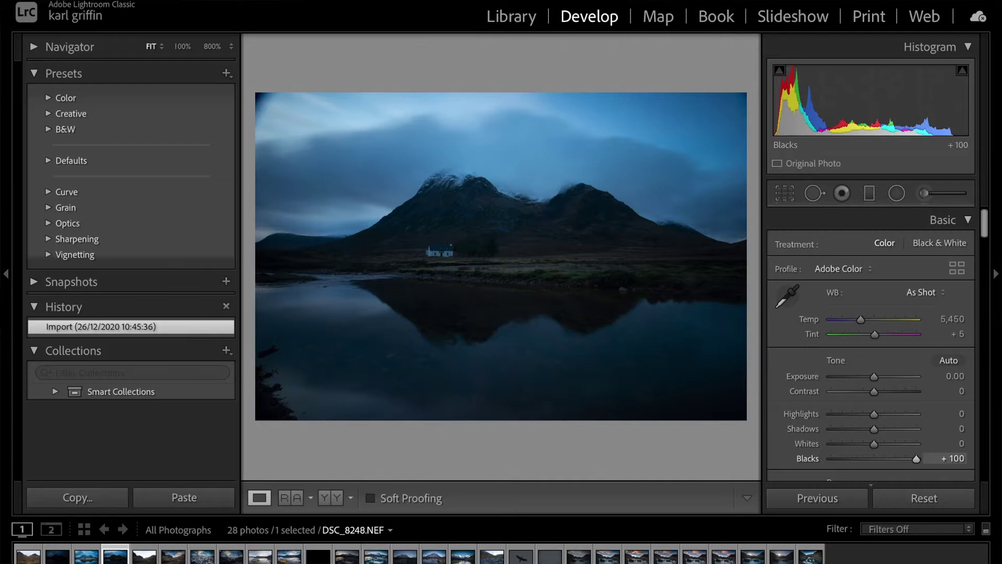
drag(817, 106, 818, 106)
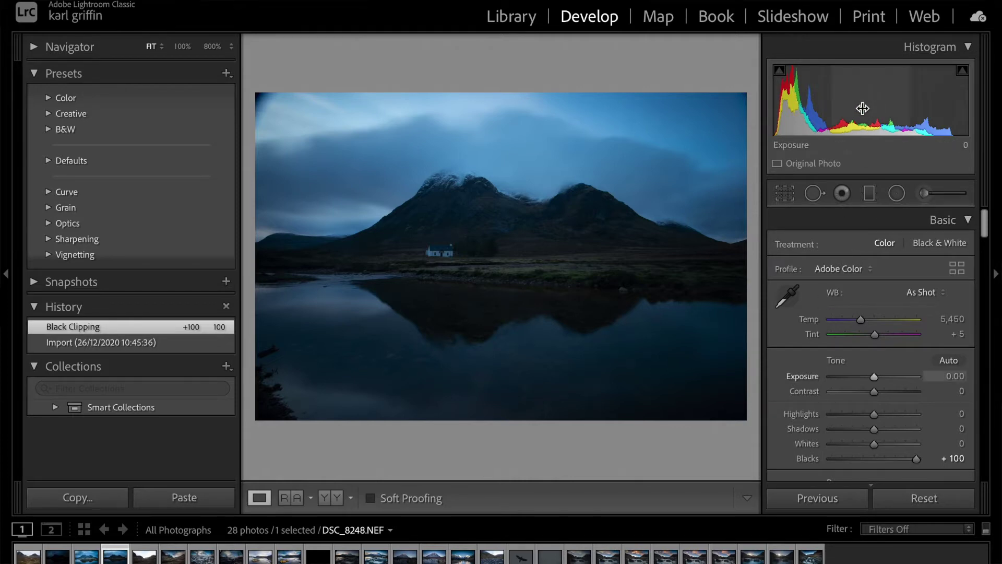
drag(857, 107, 904, 107)
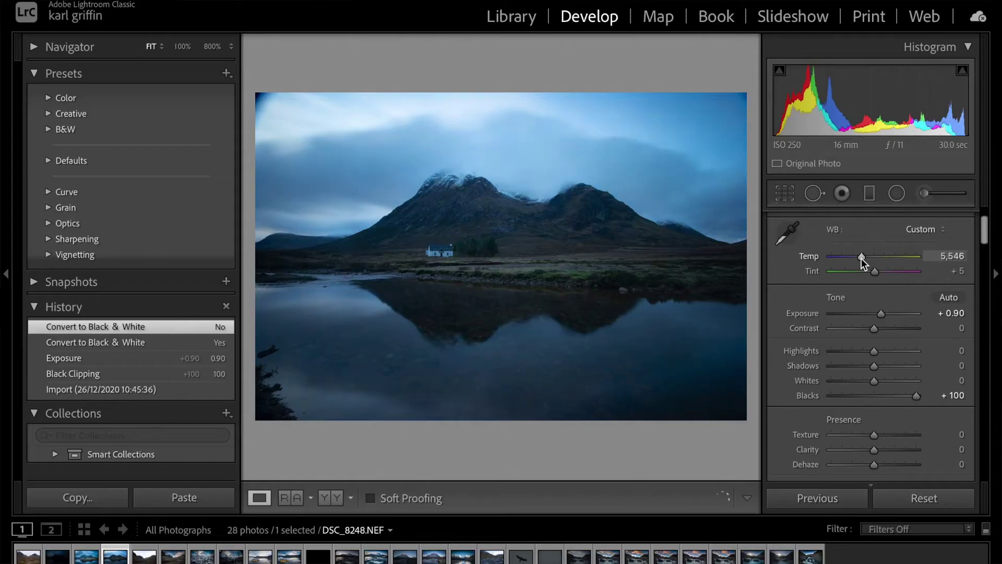
Adjust the white balance to Temp 5,516 and Tint -2, and set the Exposure to +0.30
click(862, 259)
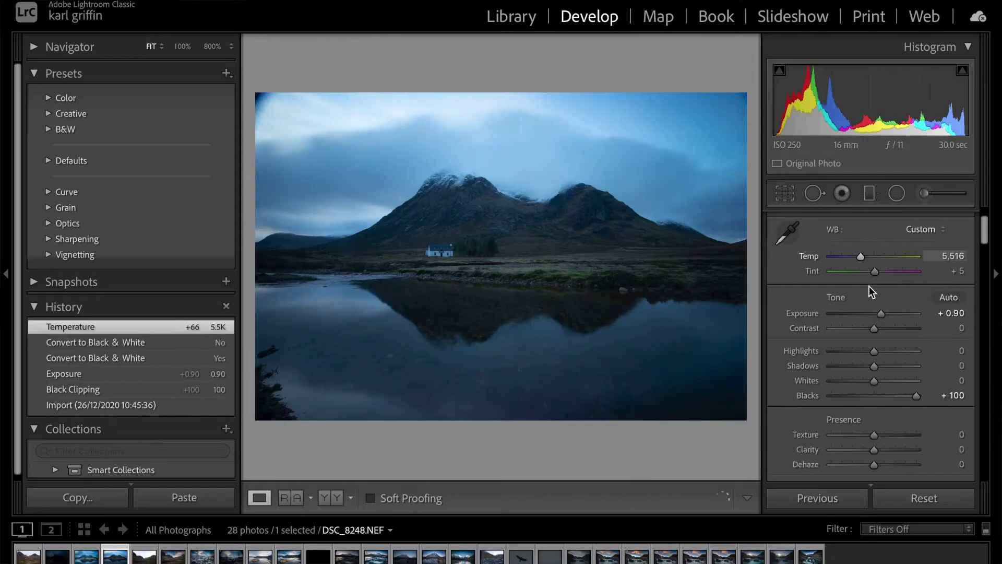
mouse_move(876, 271)
mouse_down()
mouse_move(901, 273)
mouse_move(851, 280)
mouse_move(875, 277)
mouse_up()
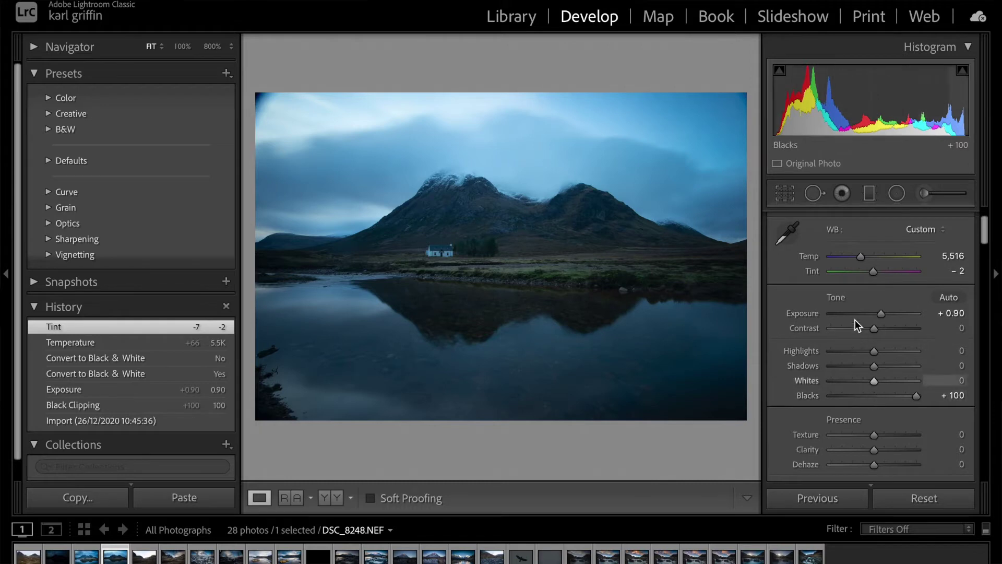
mouse_move(884, 313)
mouse_down()
mouse_move(861, 314)
mouse_move(878, 315)
mouse_up()
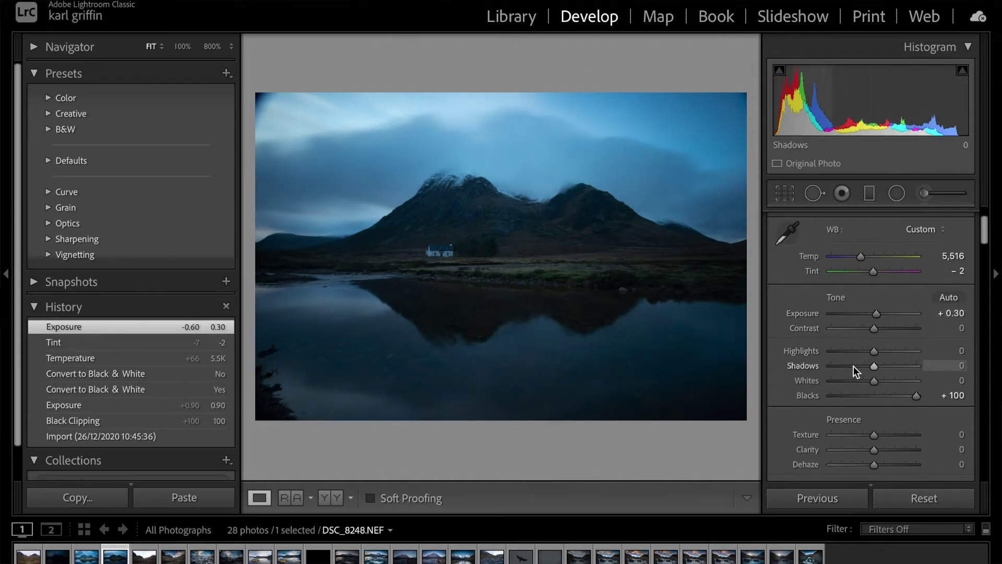
Crop the photo slightly tighter at the original aspect ratio, trimming the dark vignetted corners and reframing the mountain, and apply the crop
scroll(853, 366, down, 3)
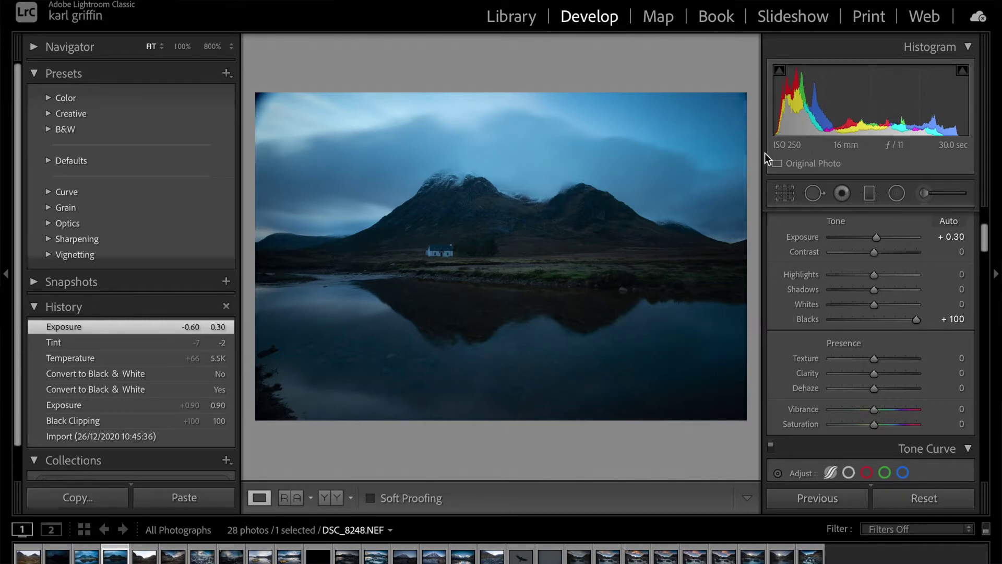
click(790, 191)
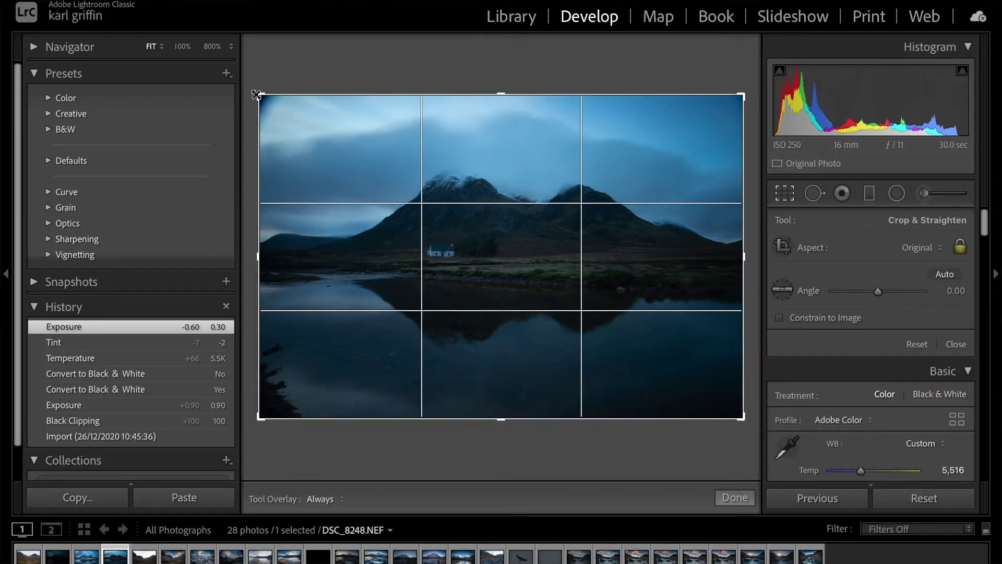
drag(259, 95, 271, 99)
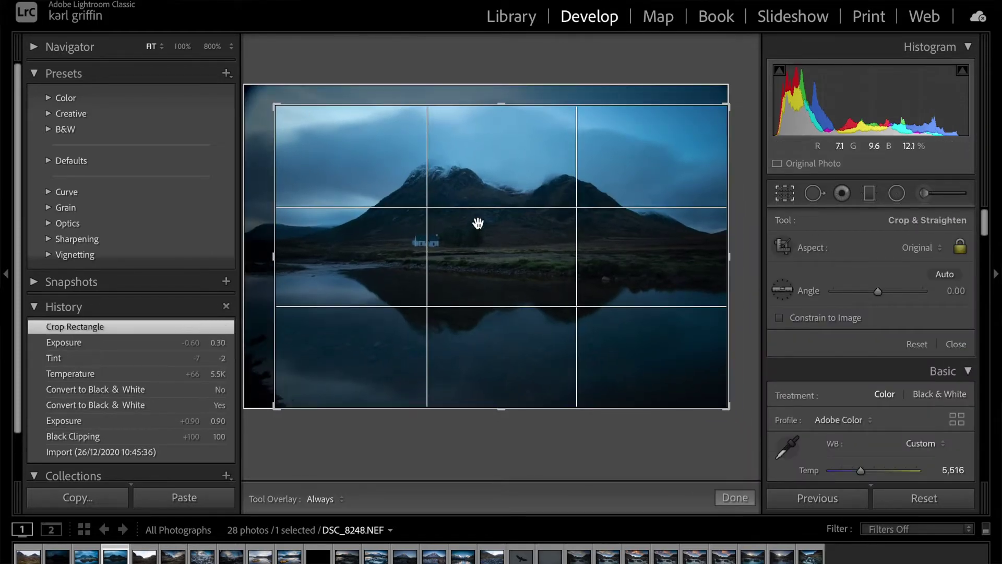
drag(479, 224, 491, 228)
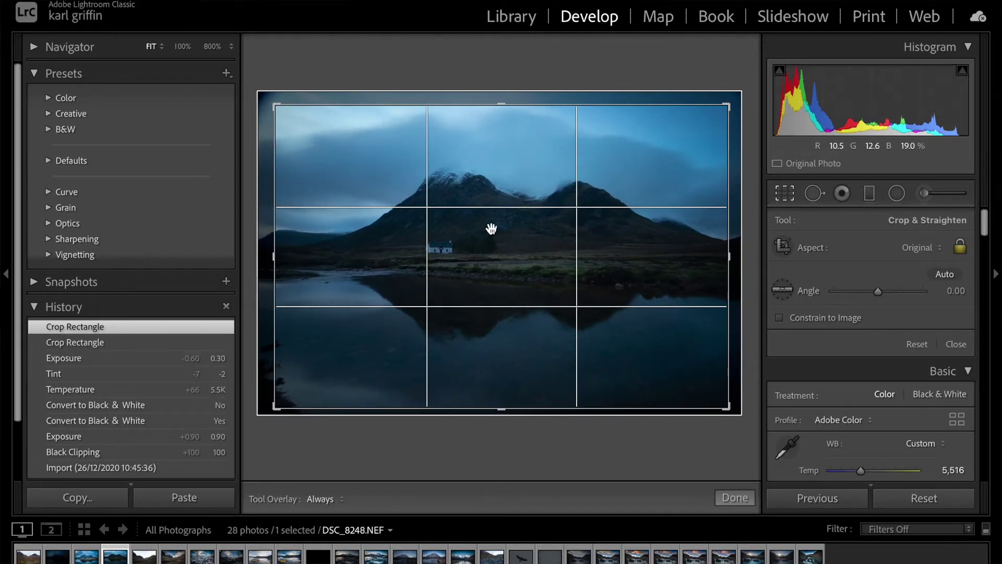
key(Return)
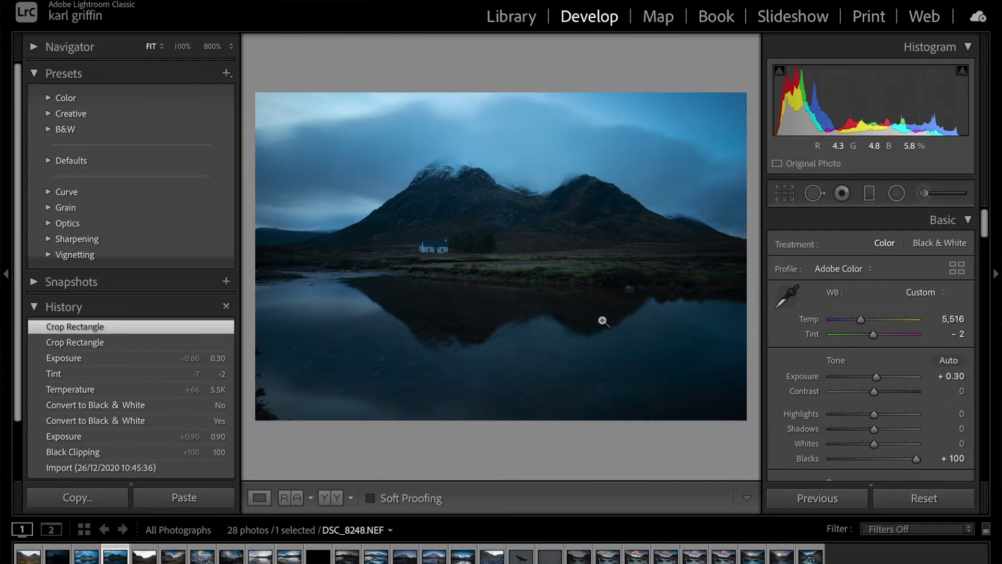
Raise the Shadows to +72 to brighten the mountain and its reflection
scroll(895, 333, down, 2)
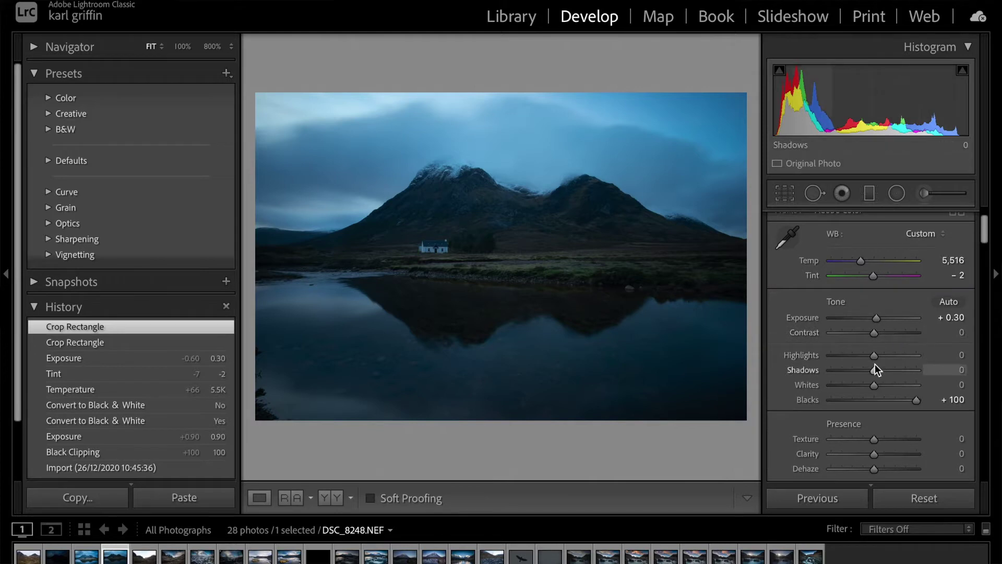
scroll(873, 397, down, 3)
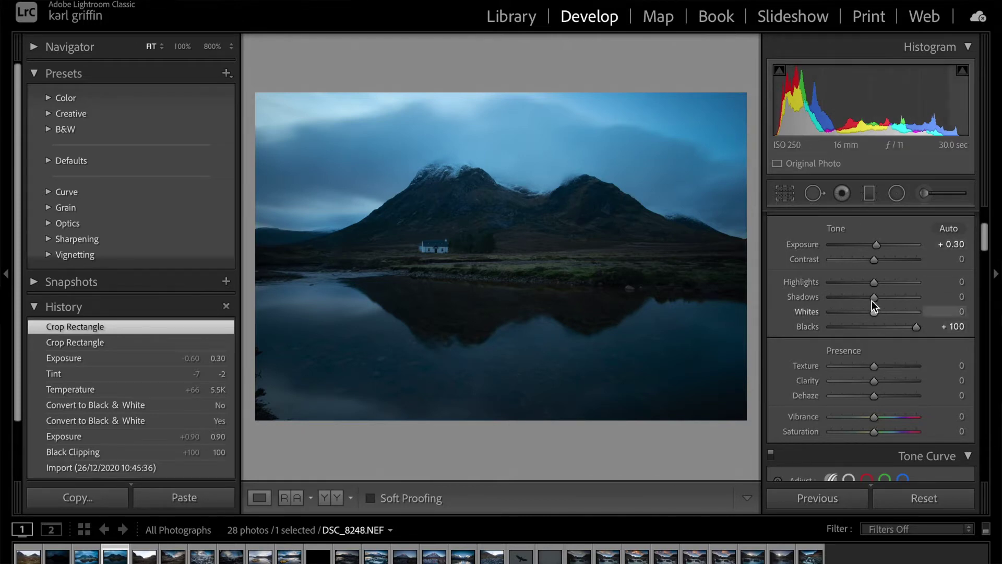
drag(875, 297, 904, 298)
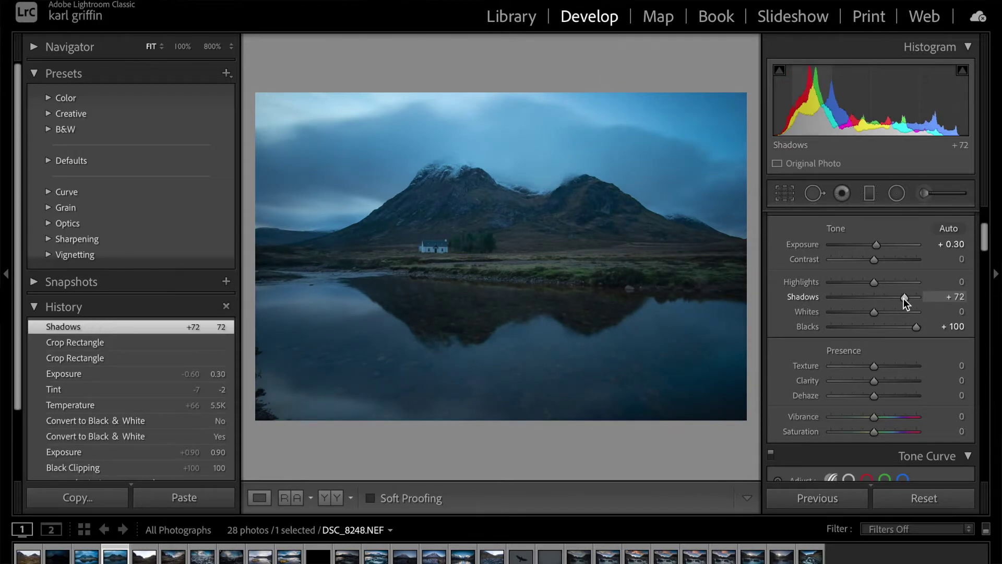
Set the photo's Presence values to Texture +2, Clarity +40 and Dehaze +53
scroll(872, 374, down, 2)
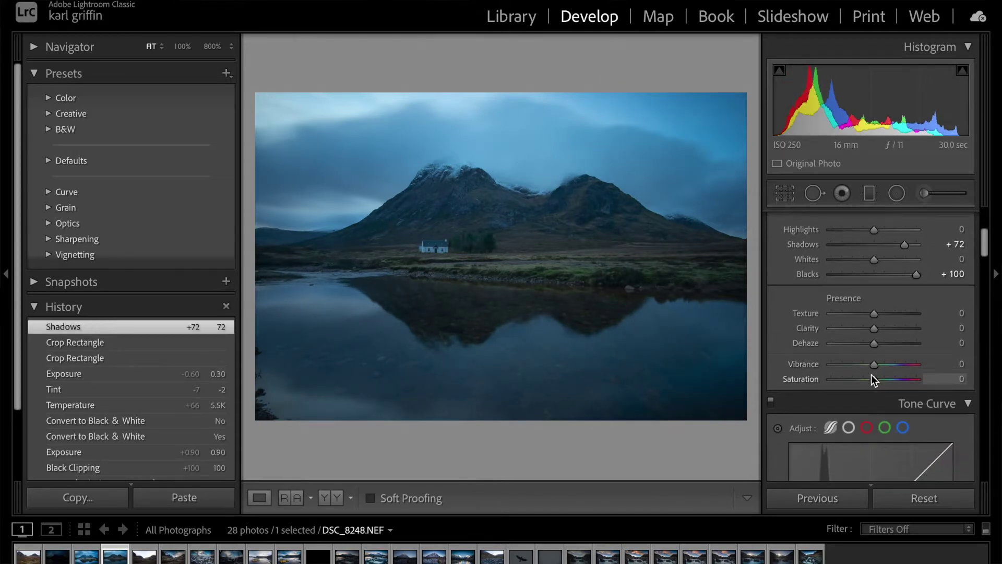
mouse_move(874, 314)
mouse_down()
mouse_move(894, 312)
mouse_move(857, 315)
mouse_move(899, 312)
mouse_move(876, 315)
mouse_up()
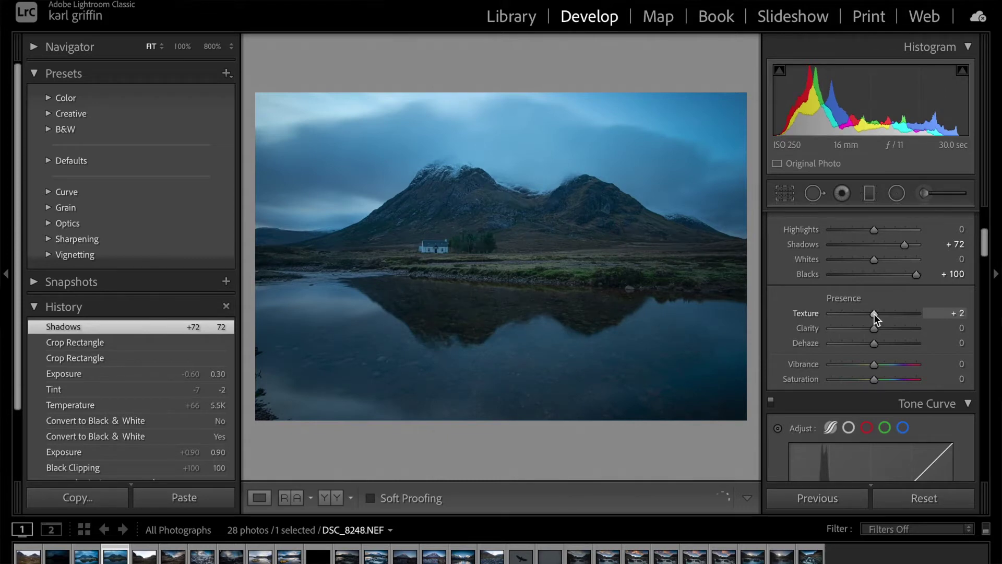
drag(875, 328, 891, 331)
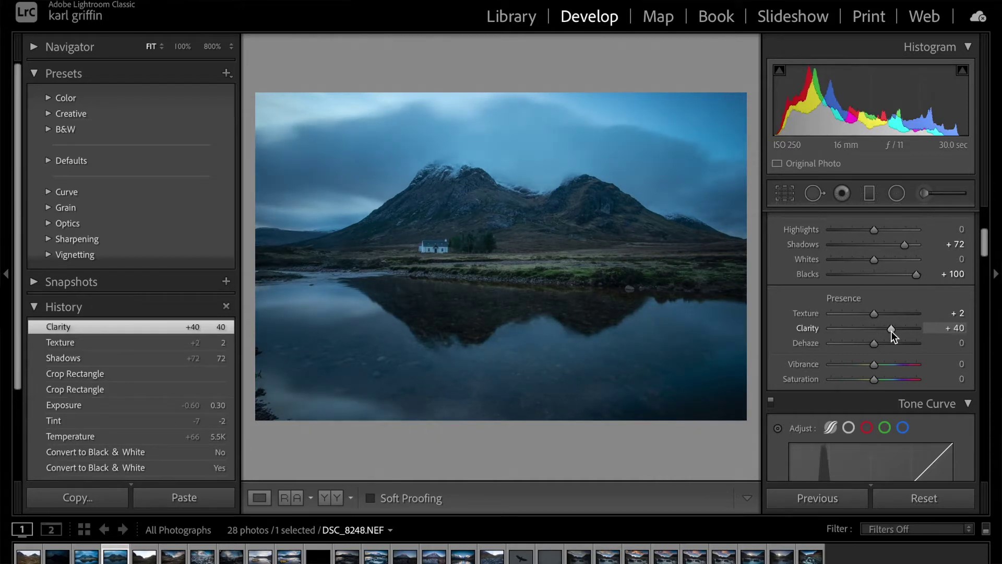
scroll(891, 331, down, 1)
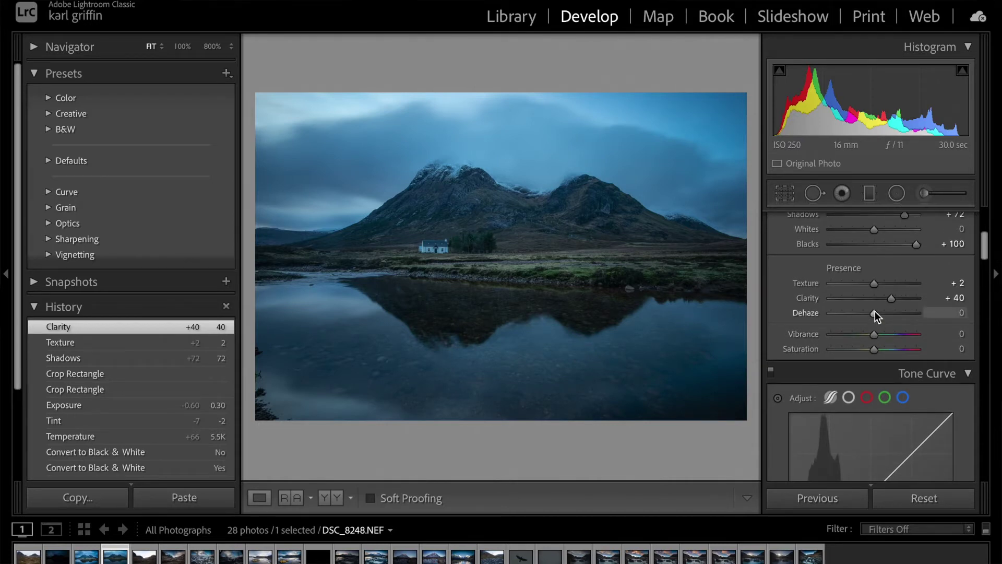
drag(875, 312, 898, 318)
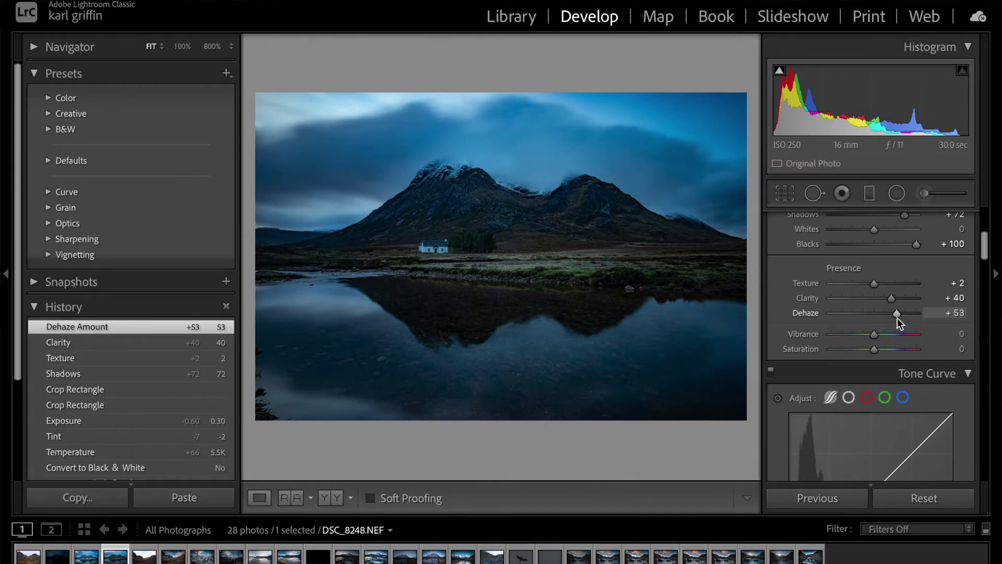
Check where shadow clipping occurs in the dehazed photo, and turn the clipping overlay off again
mouse_move(780, 75)
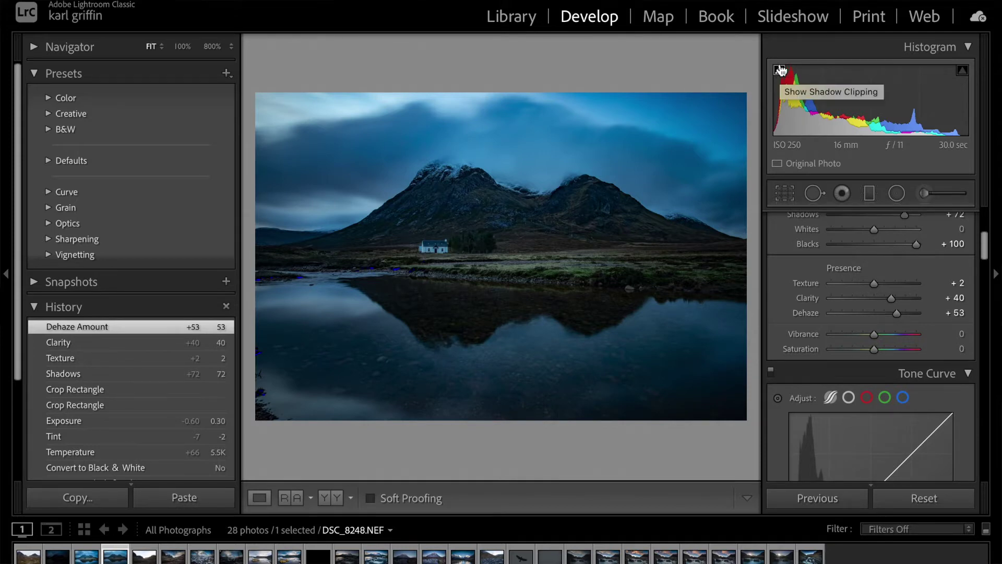
click(779, 72)
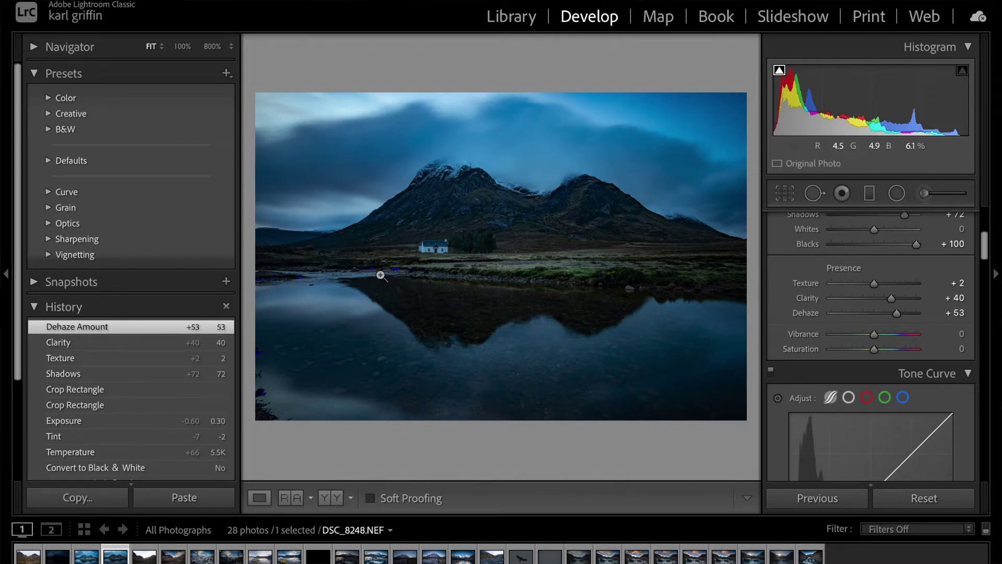
click(780, 70)
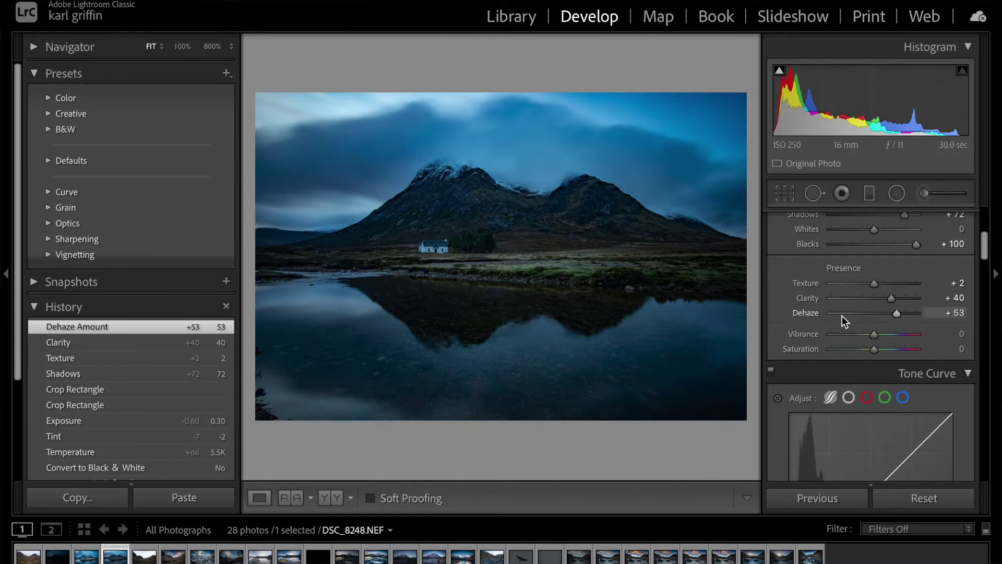
Raise the Shadows to +100 and the Exposure to +0.70 to lighten the dark areas
scroll(842, 315, up, 3)
drag(905, 268, 935, 264)
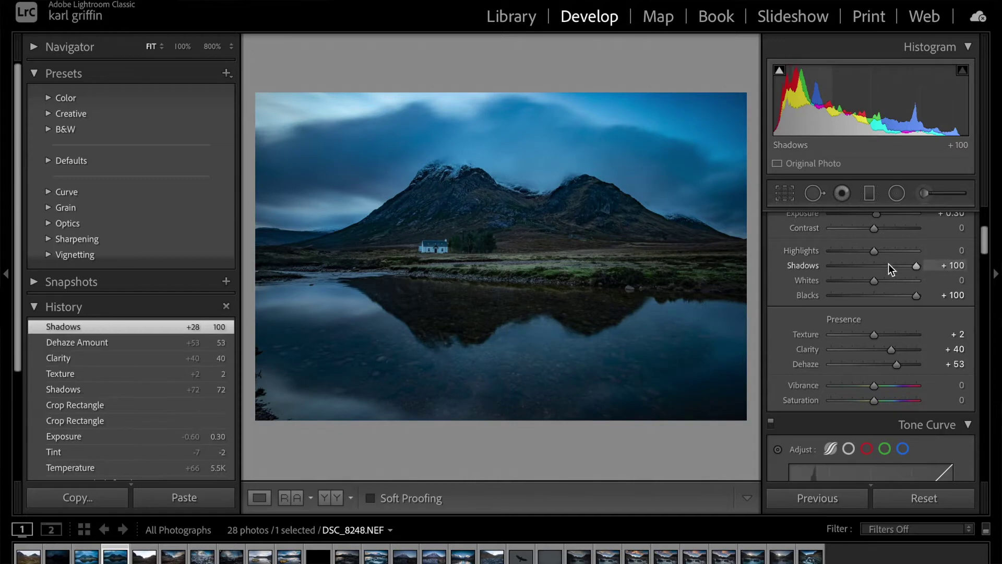
scroll(888, 264, up, 2)
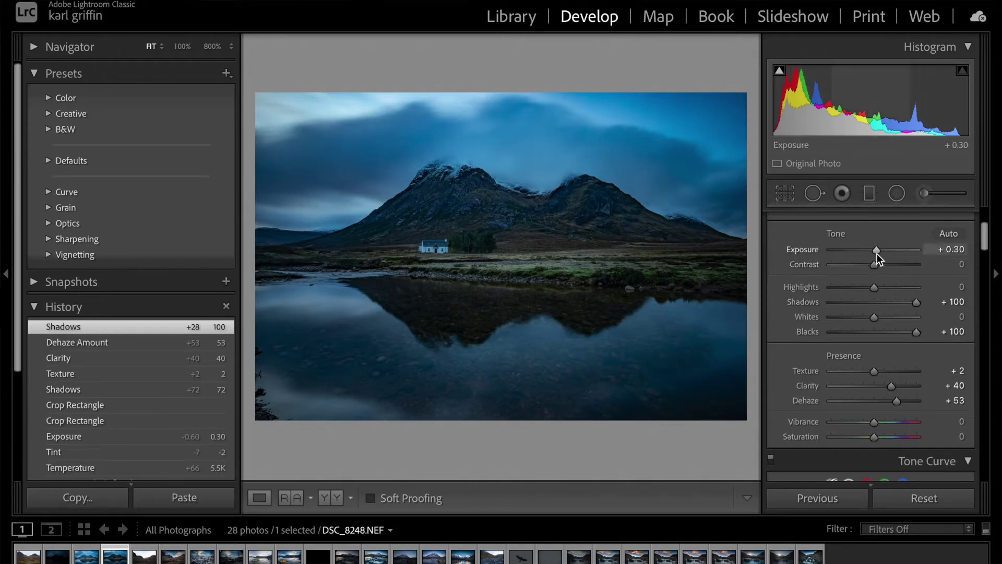
drag(877, 252, 881, 256)
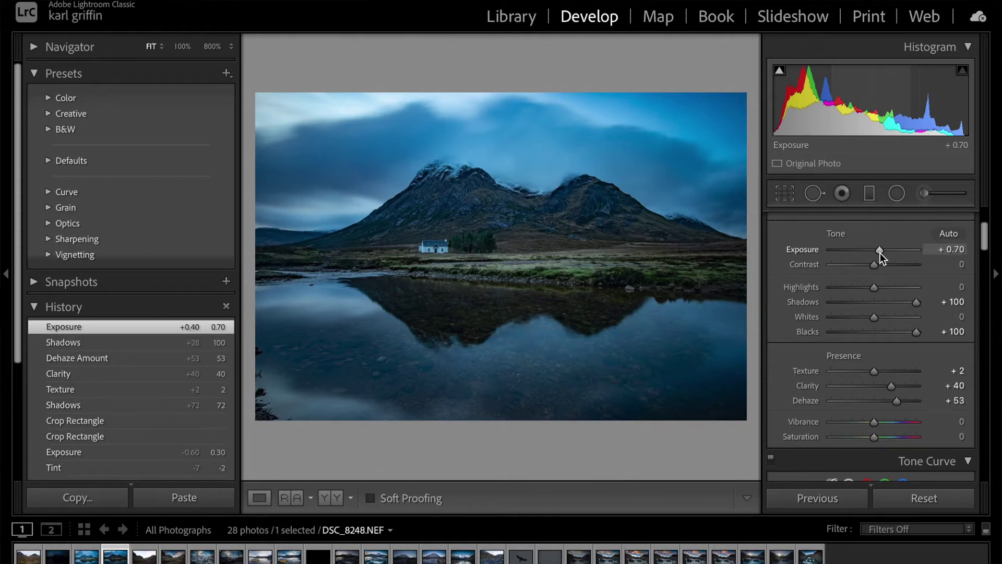
scroll(847, 313, down, 4)
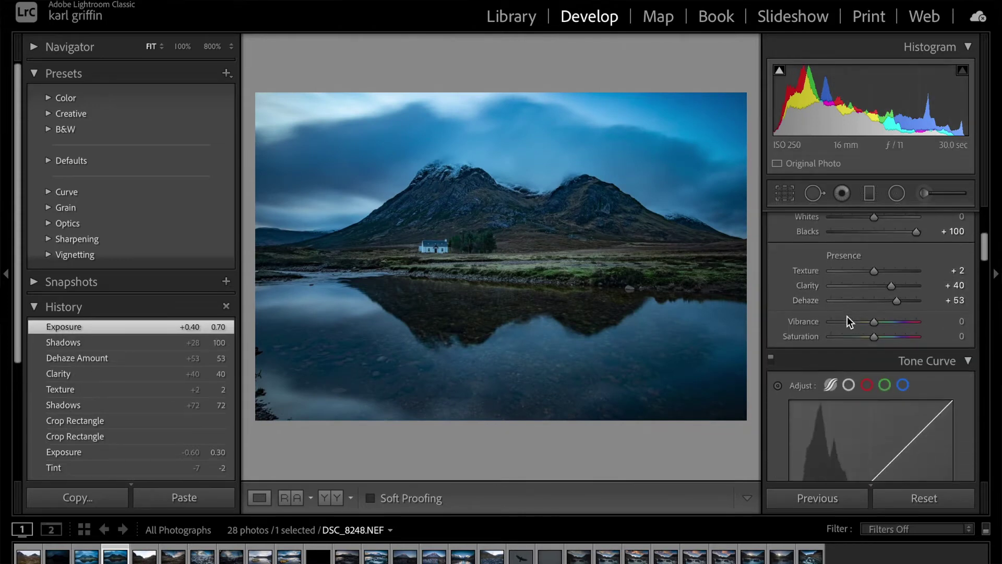
Set the photo's Vibrance to +4 and reduce its Saturation to -18 to mute the blue tones
scroll(847, 316, down, 1)
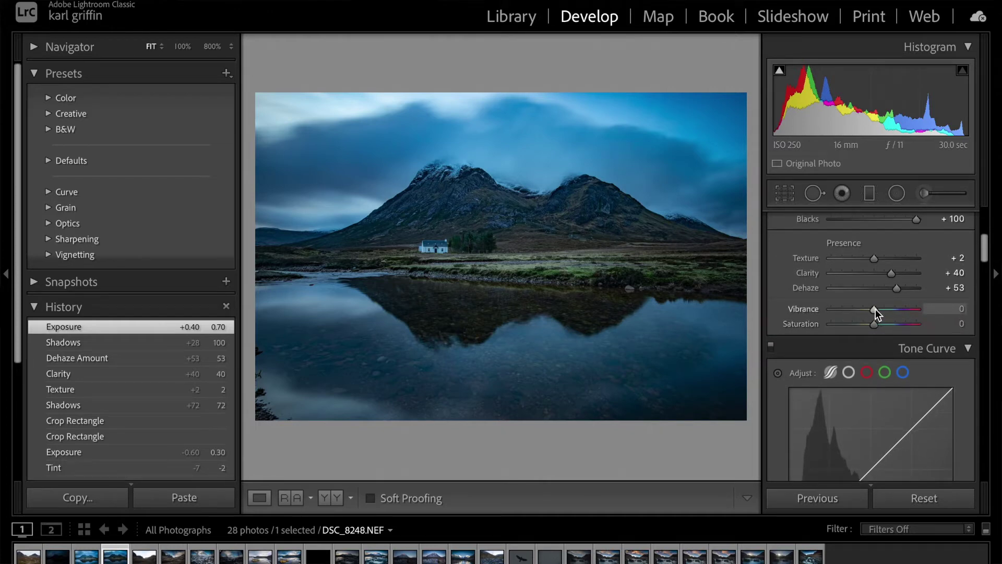
drag(876, 308, 877, 308)
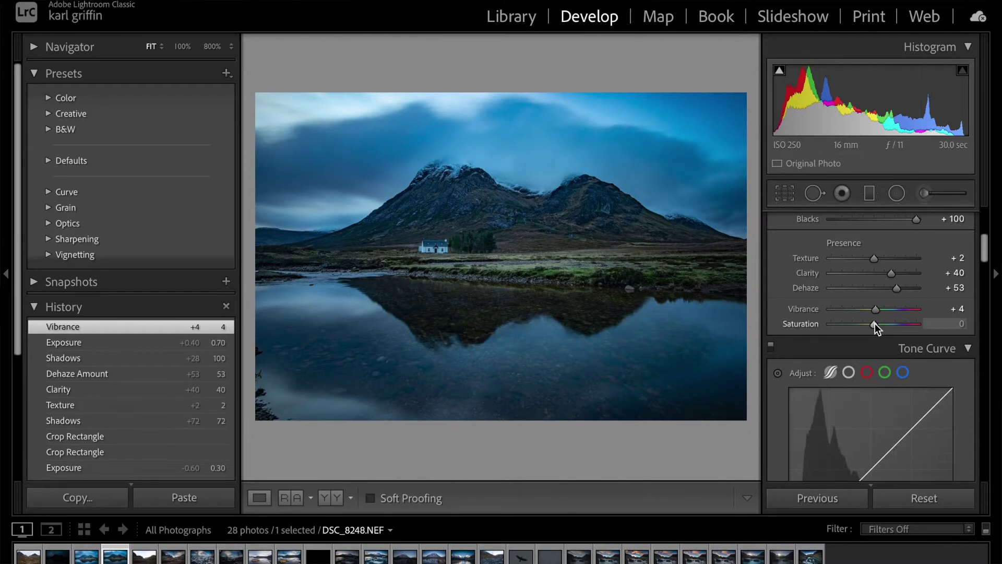
drag(875, 324, 866, 325)
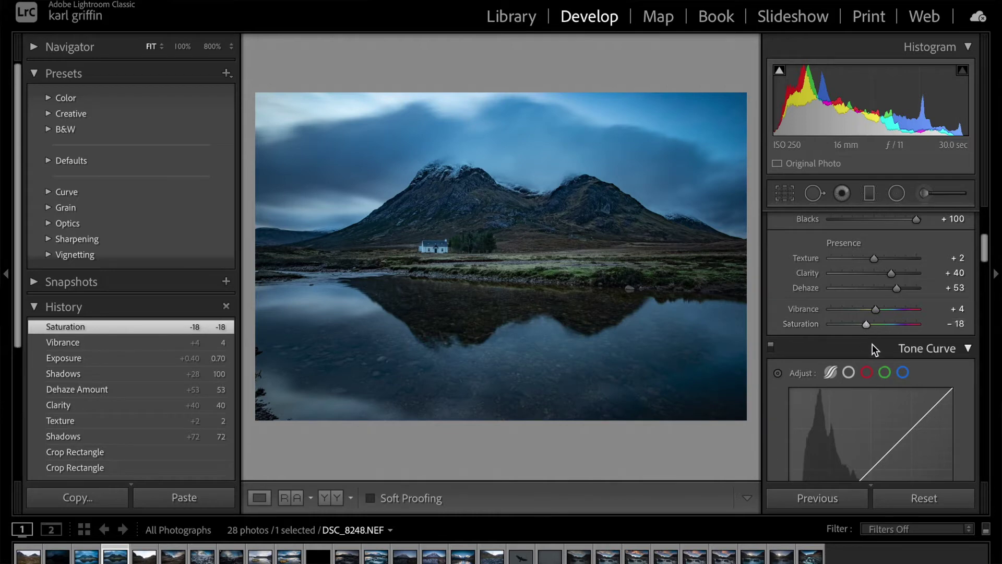
Shape the parametric tone curve with Darks at +14 and Lights at +4
scroll(873, 343, down, 5)
scroll(874, 343, down, 1)
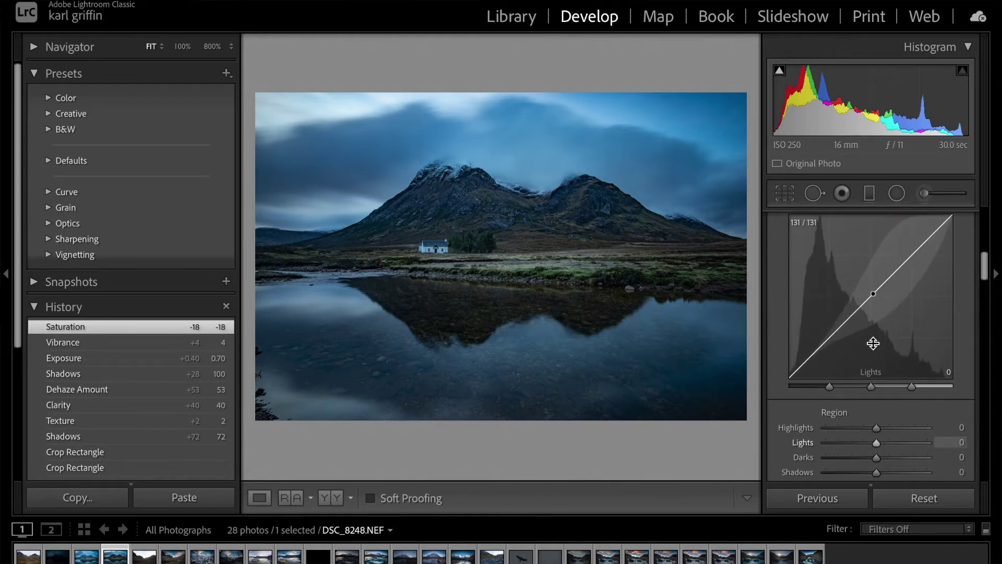
scroll(874, 343, up, 3)
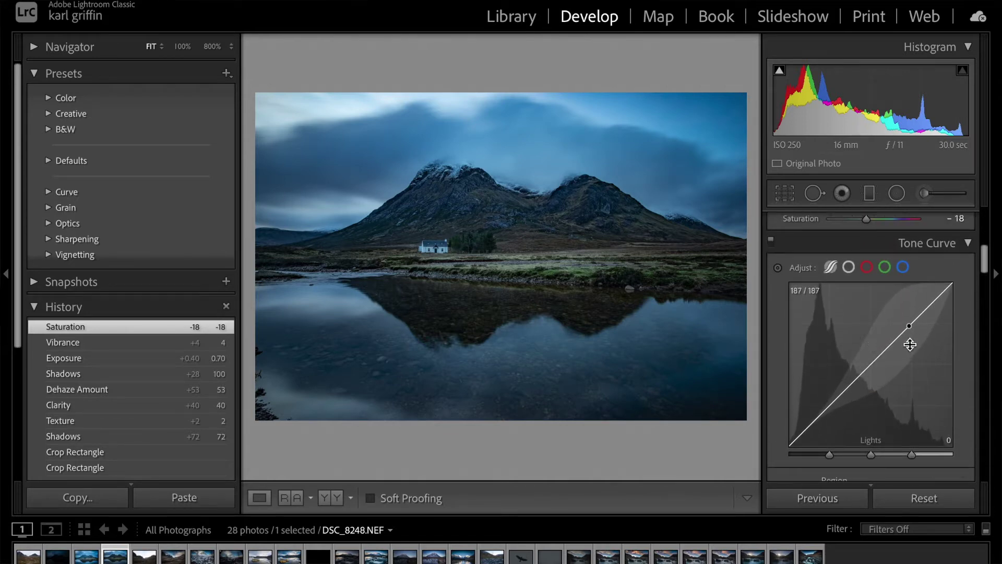
drag(908, 329, 908, 307)
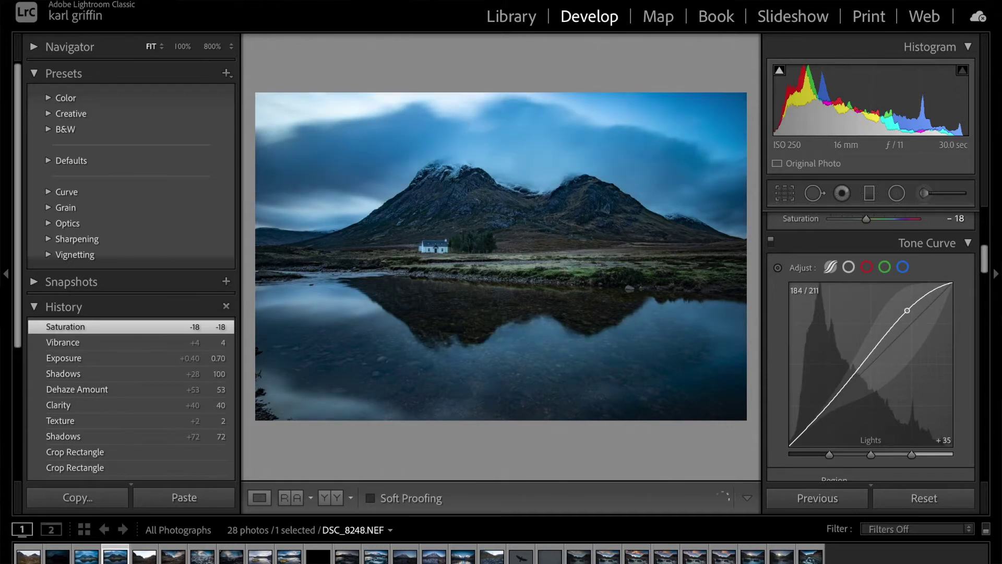
drag(831, 404, 832, 398)
drag(900, 316, 900, 334)
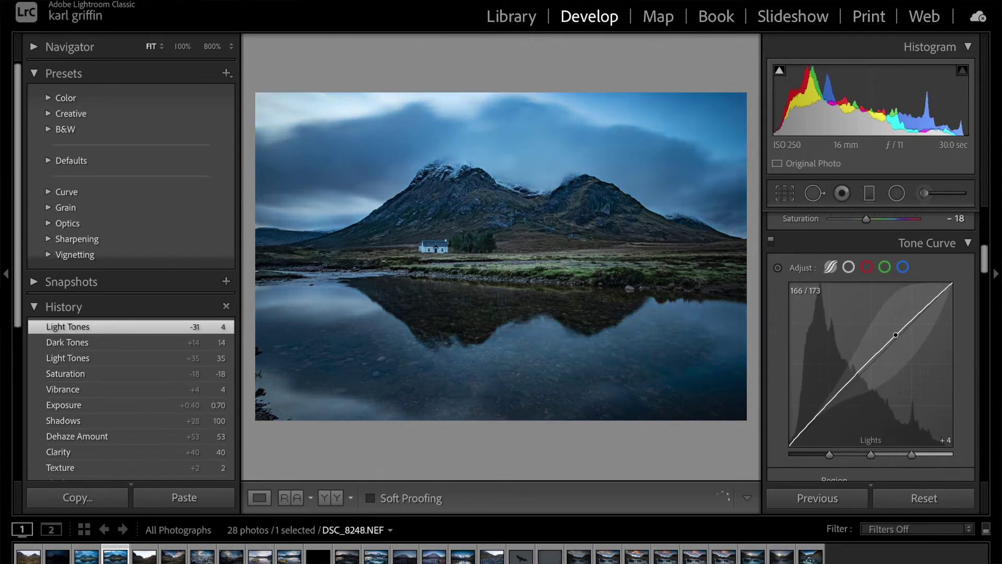
Raise the Orange saturation to +27 and the Green saturation to +31 in the HSL/Color adjustments
scroll(921, 365, down, 5)
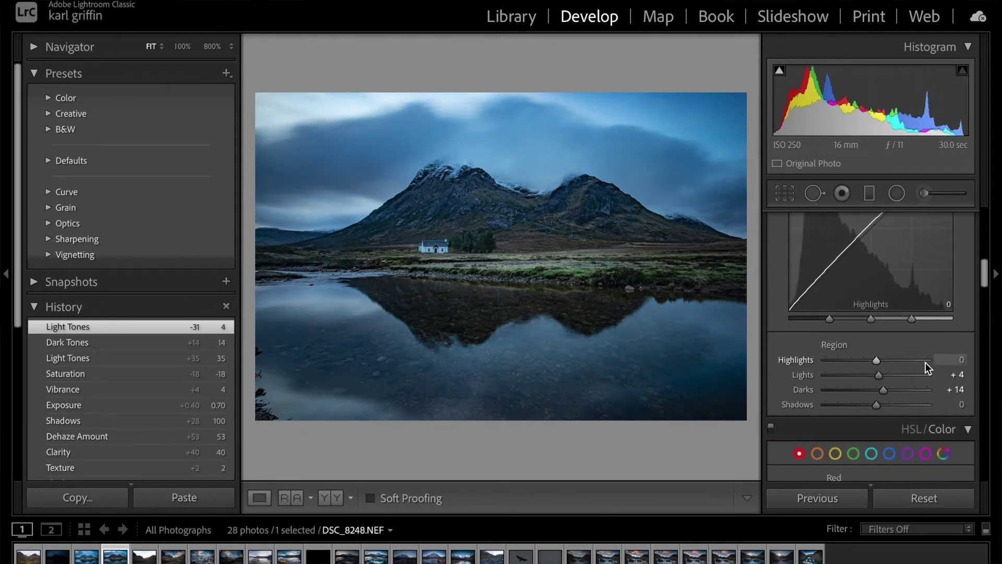
scroll(926, 367, down, 5)
scroll(926, 363, down, 2)
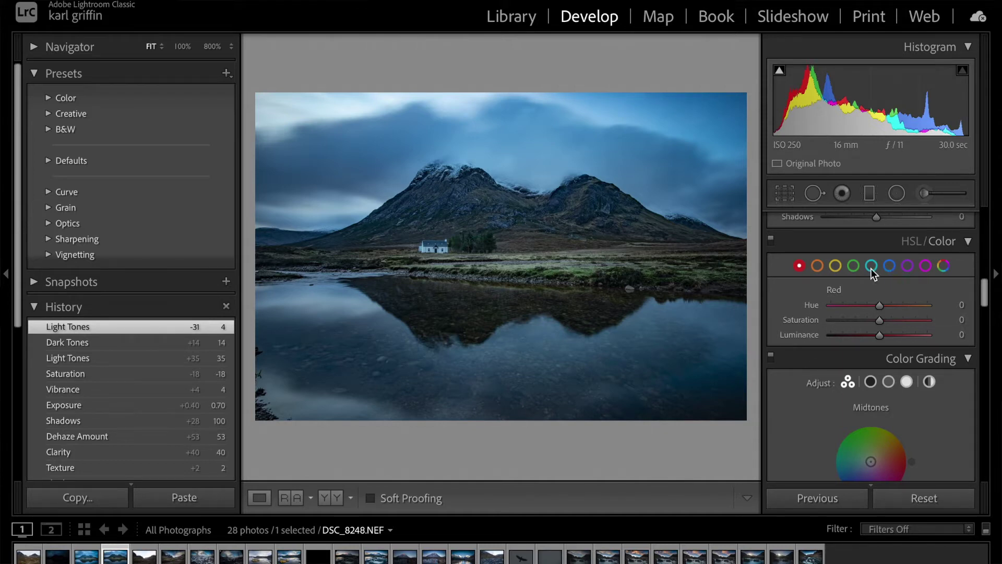
click(818, 267)
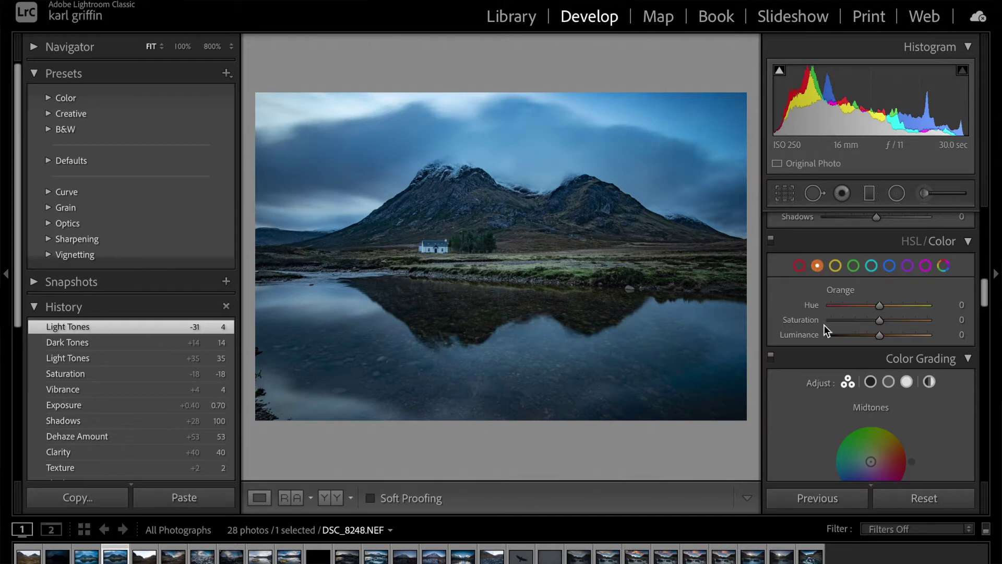
drag(880, 320, 894, 320)
click(854, 267)
drag(881, 320, 894, 321)
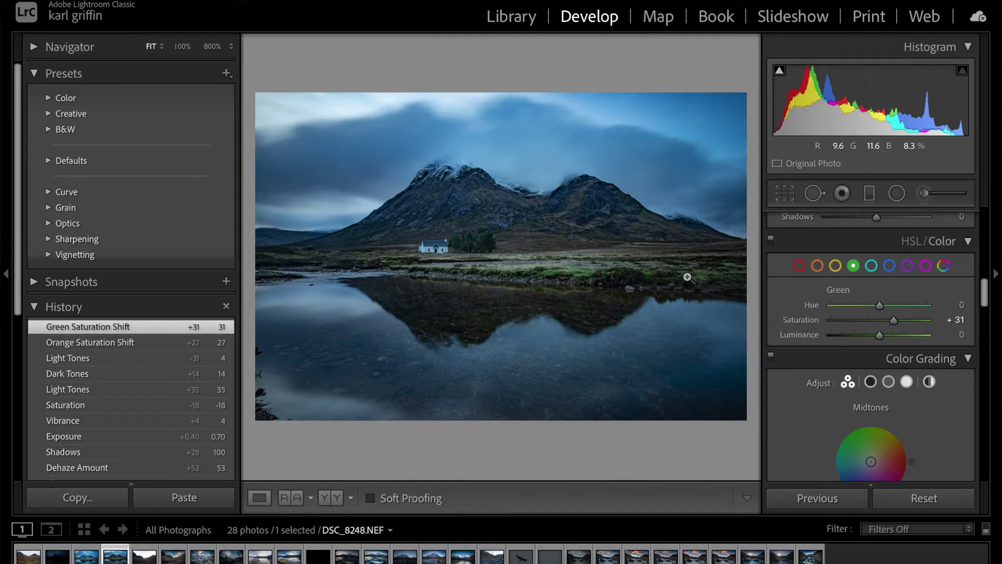
Review the Color Grading, Sharpening and Noise Reduction settings, and inspect the mountain slope for noise at 100% zoom
scroll(855, 359, down, 5)
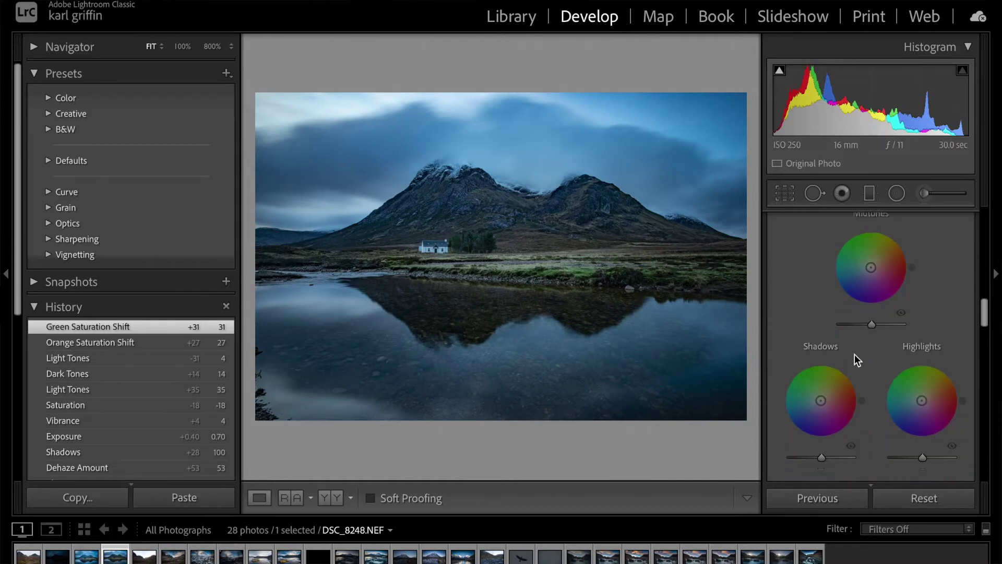
scroll(856, 359, up, 2)
scroll(854, 354, down, 4)
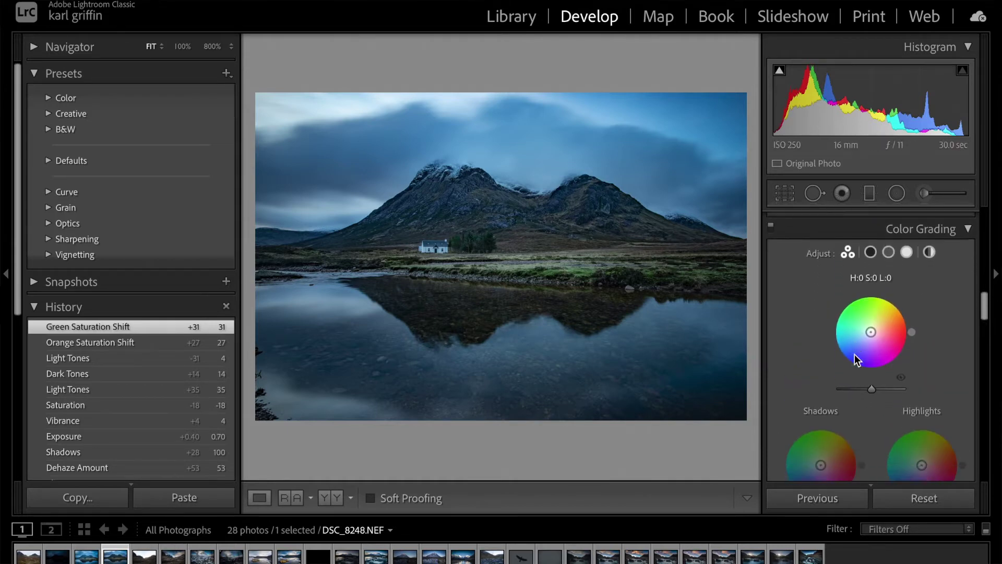
scroll(854, 354, down, 3)
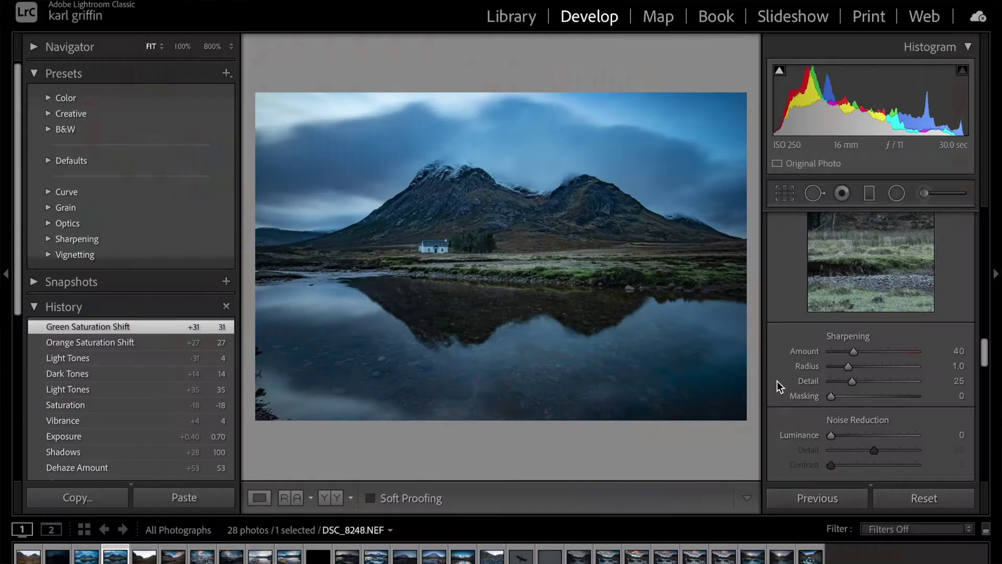
scroll(777, 383, down, 5)
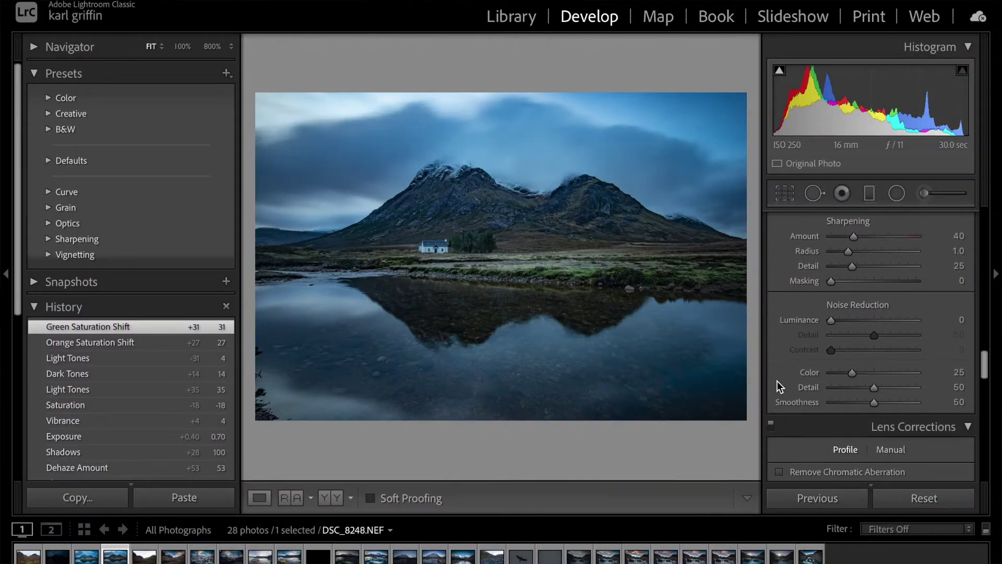
scroll(777, 382, down, 1)
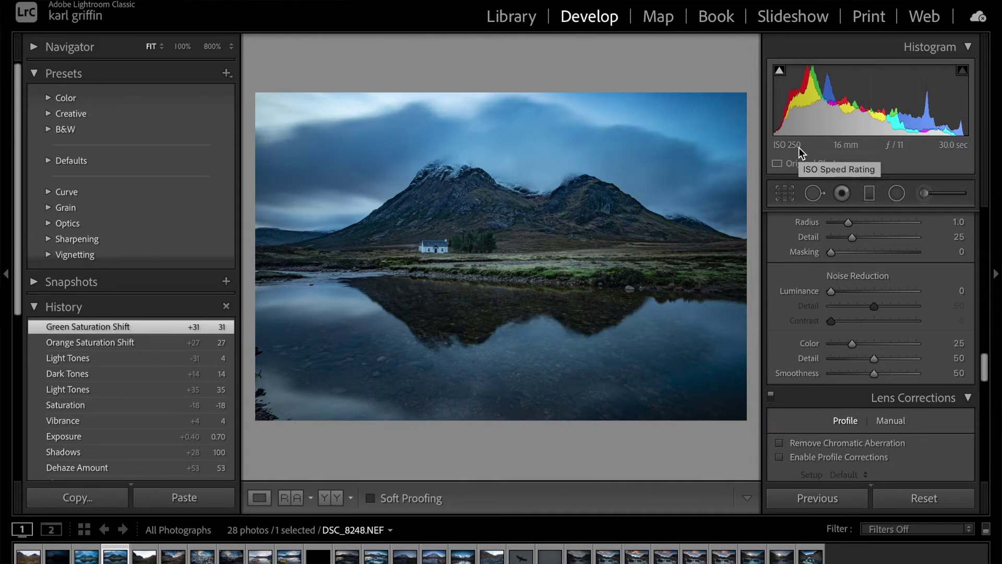
click(507, 151)
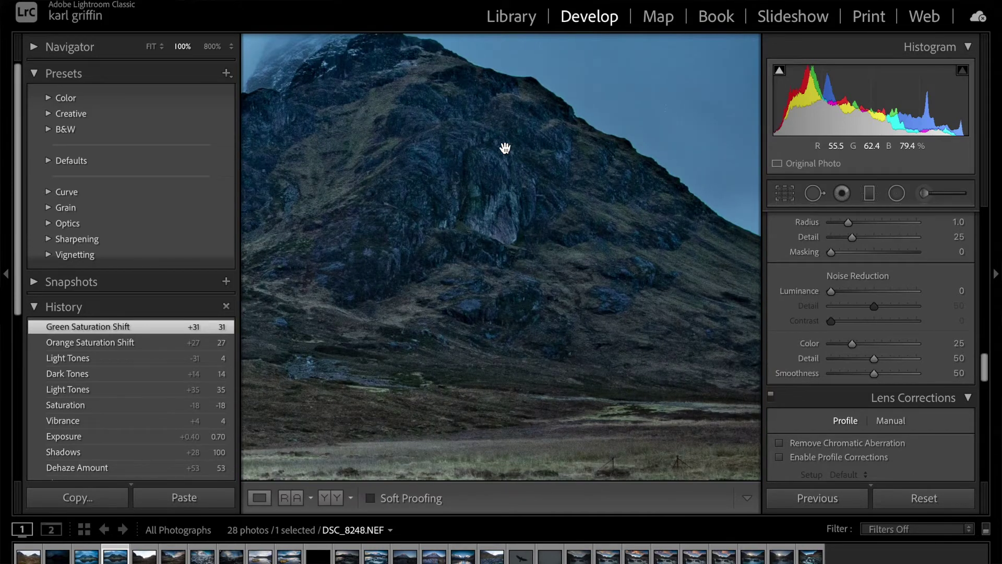
right_click(504, 149)
click(457, 131)
click(457, 131)
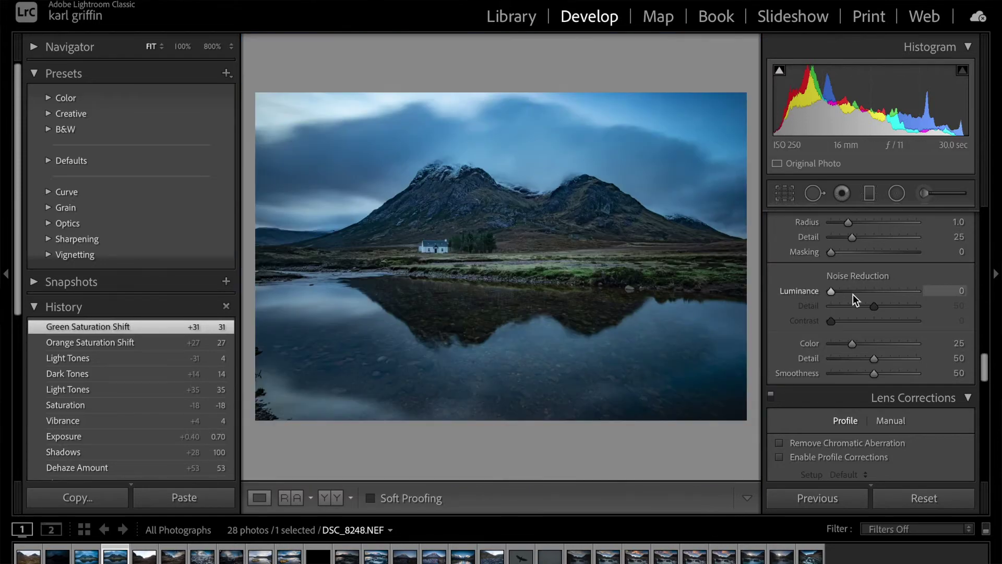
Enable Remove Chromatic Aberration, comparing the mountain's edge at 100% zoom with the correction on and off
scroll(882, 300, down, 2)
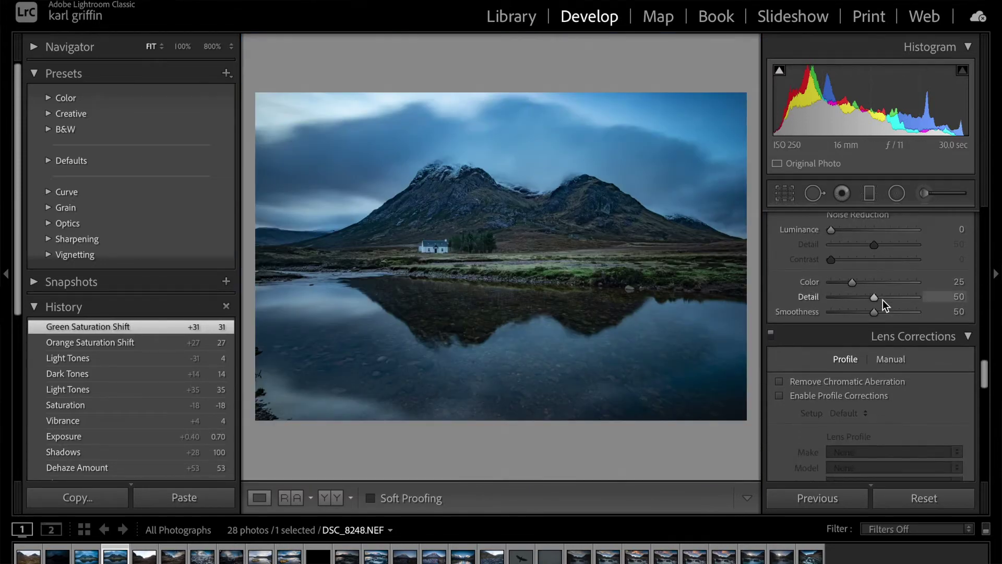
scroll(882, 299, down, 4)
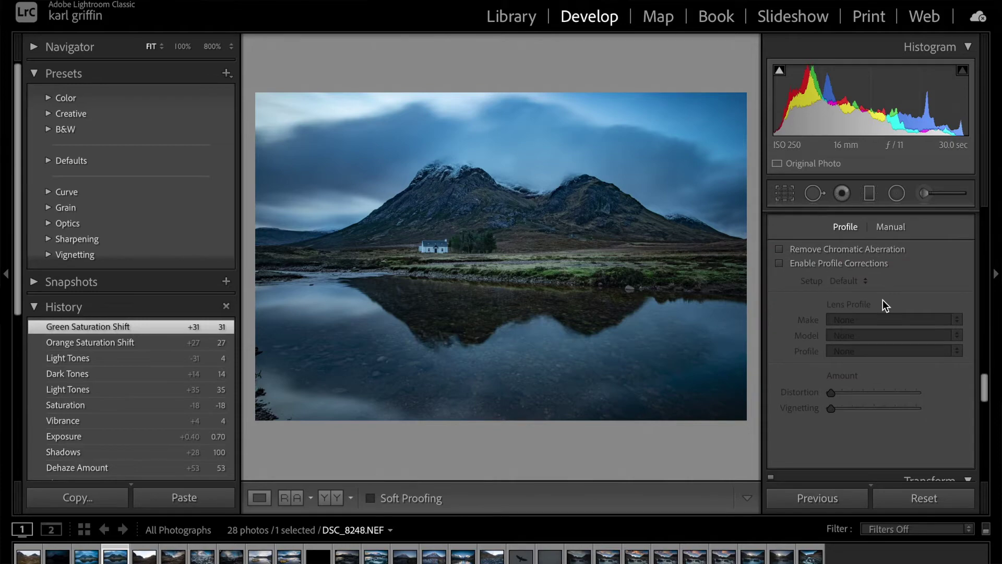
click(401, 191)
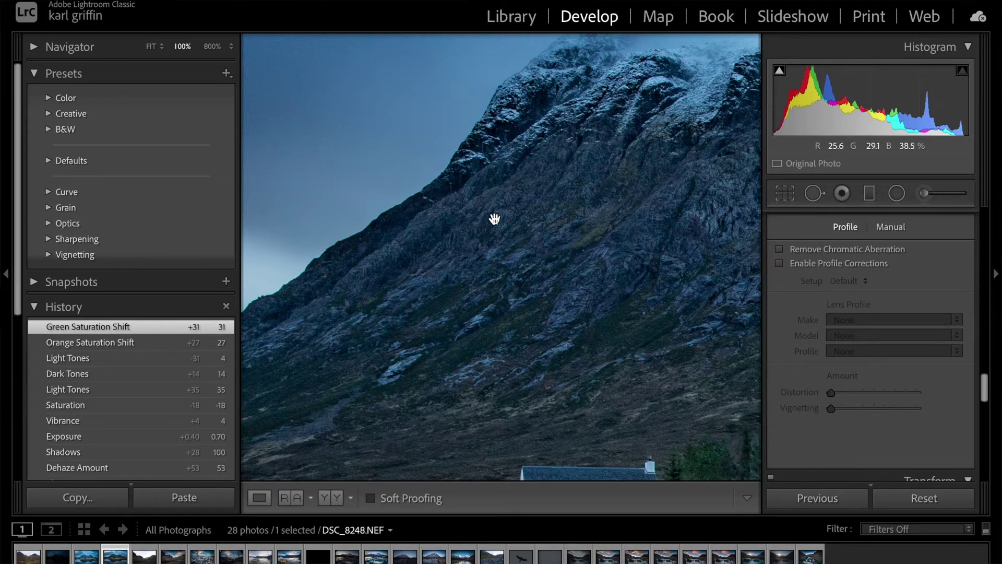
click(780, 249)
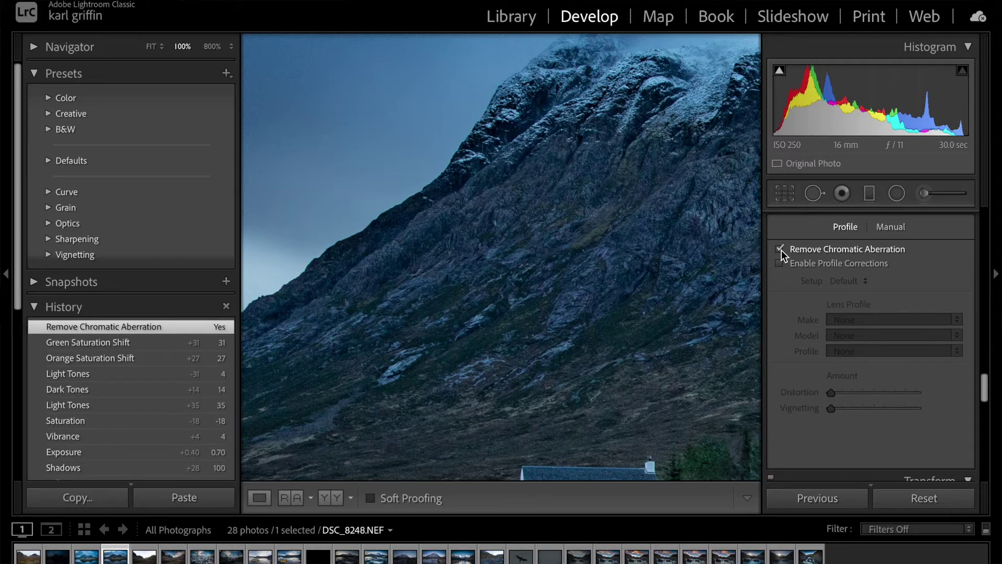
click(781, 249)
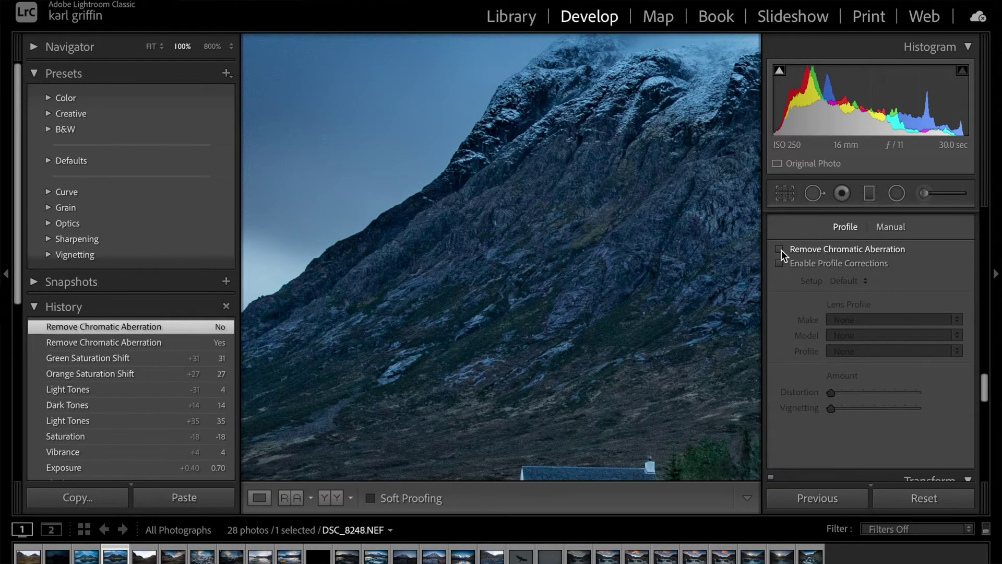
click(781, 249)
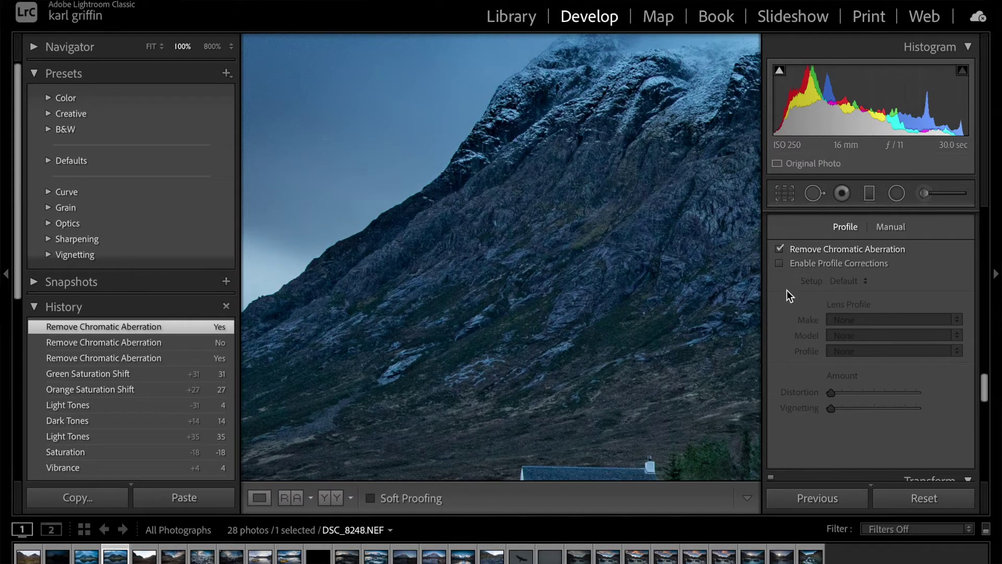
Enable the lens profile corrections, comparing the photo with and without them at 100% zoom and fitted to the view
double_click(779, 264)
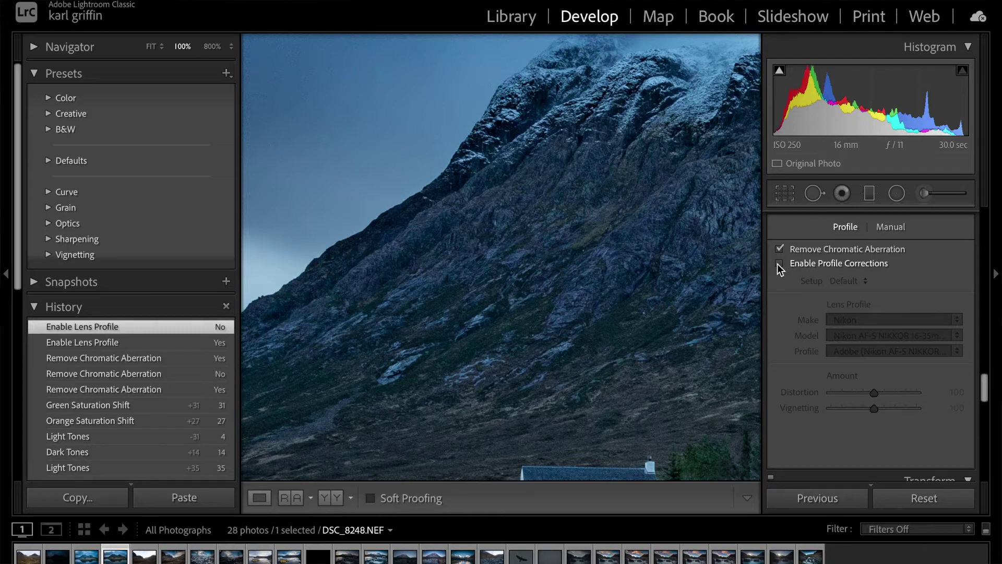
click(779, 264)
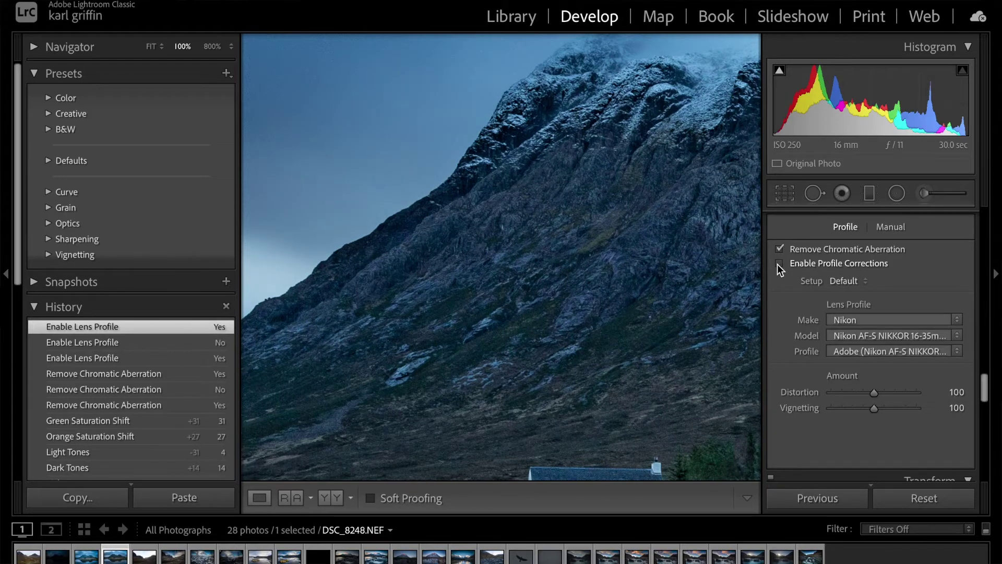
click(779, 264)
click(633, 289)
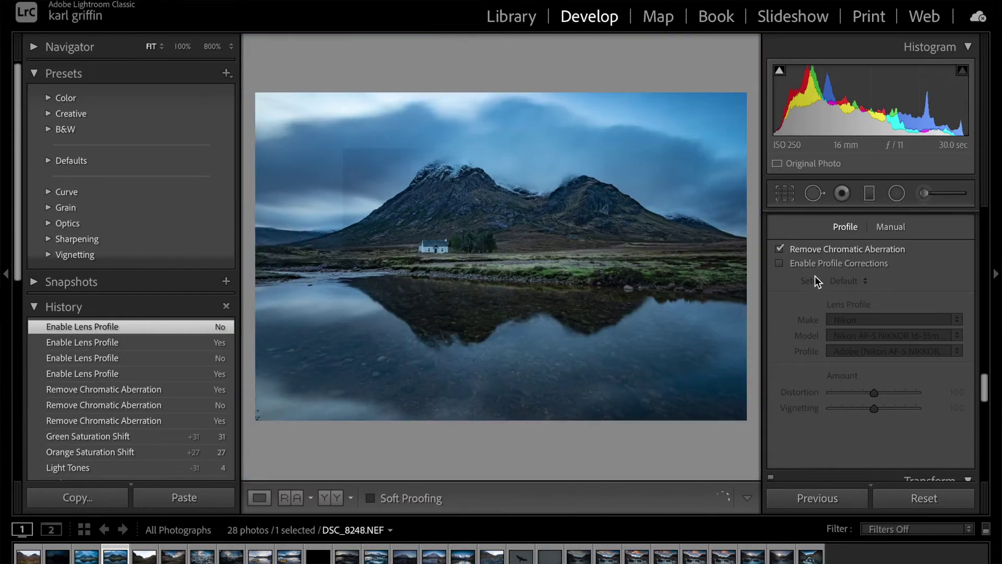
click(779, 263)
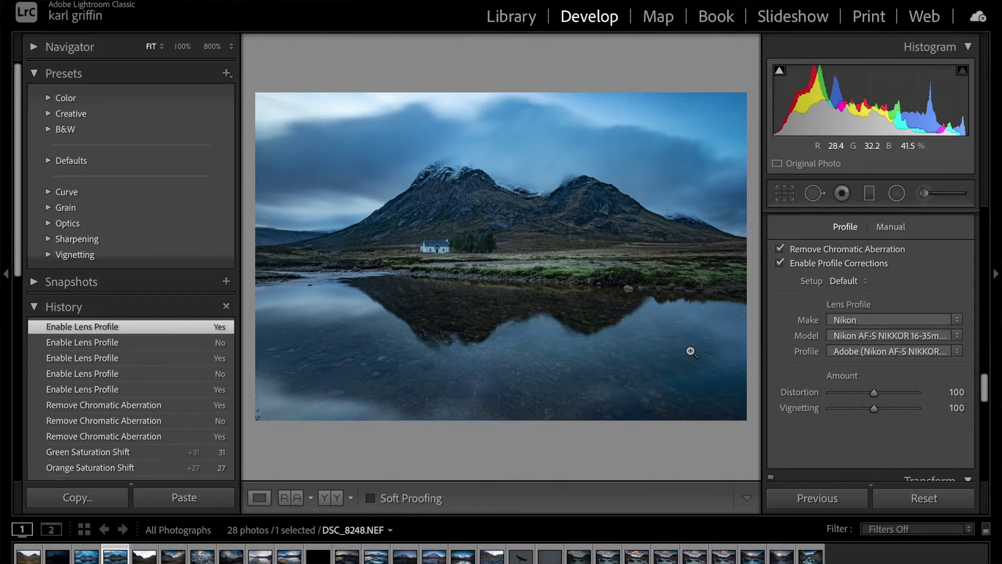
Darken the photo's edges with a Highlight Priority post-crop vignette at an Amount of -33
scroll(796, 312, down, 5)
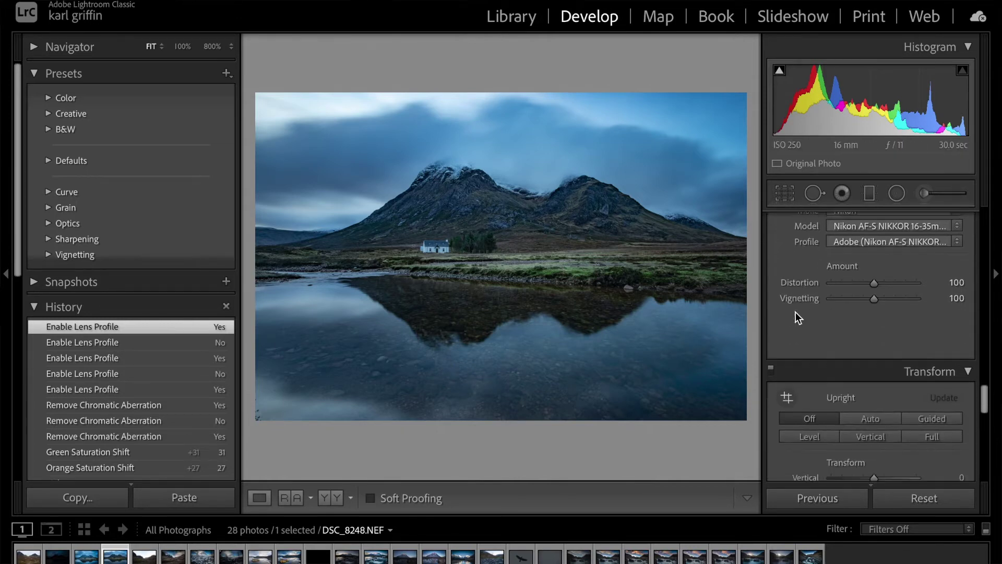
scroll(796, 312, down, 5)
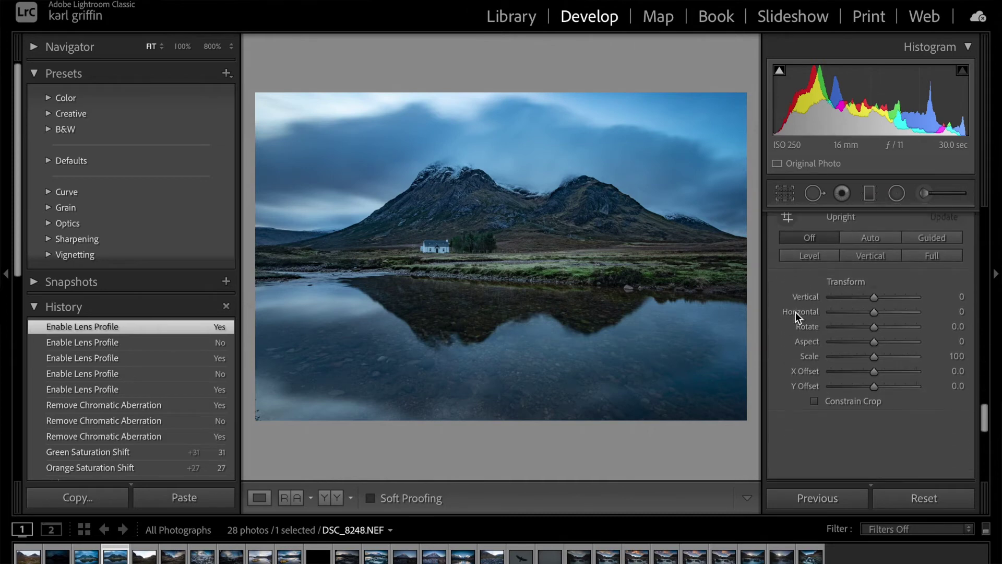
scroll(796, 312, down, 5)
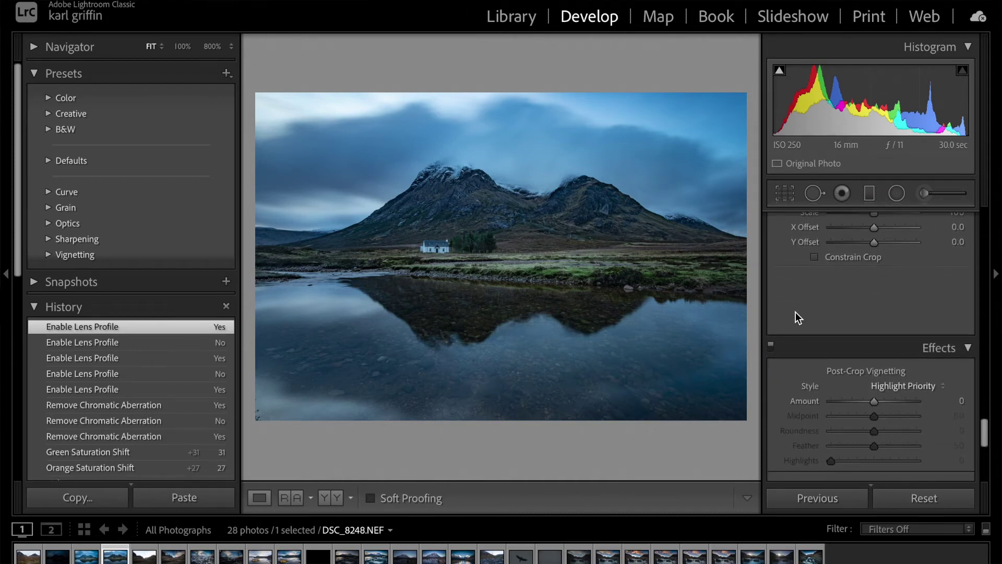
scroll(796, 312, down, 3)
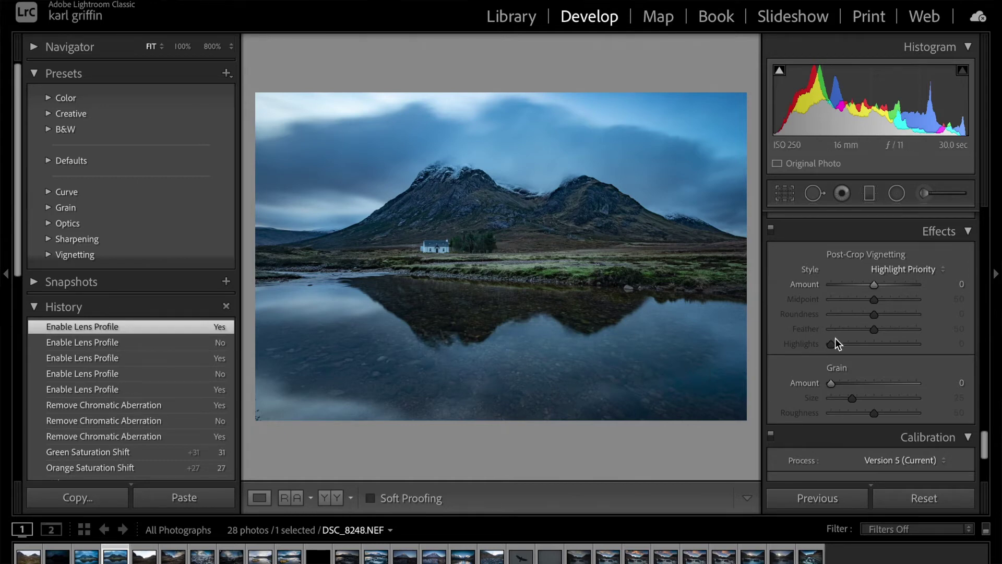
drag(874, 286, 857, 291)
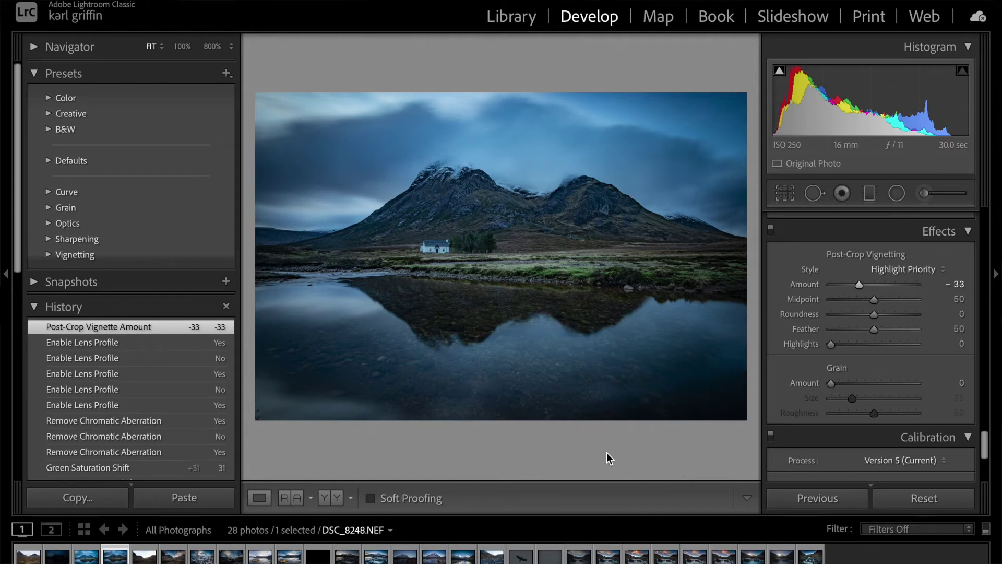
scroll(879, 360, down, 5)
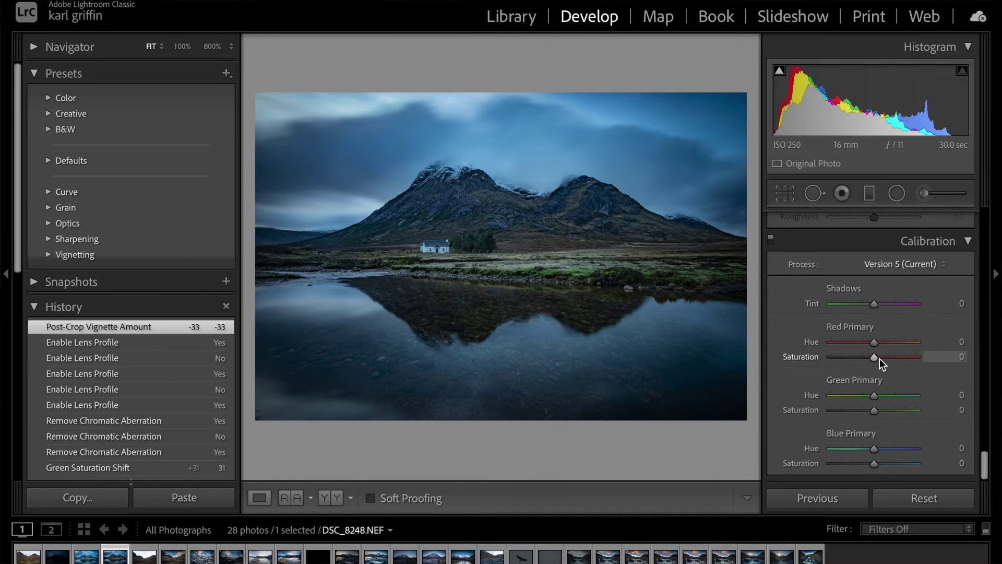
scroll(879, 358, up, 10)
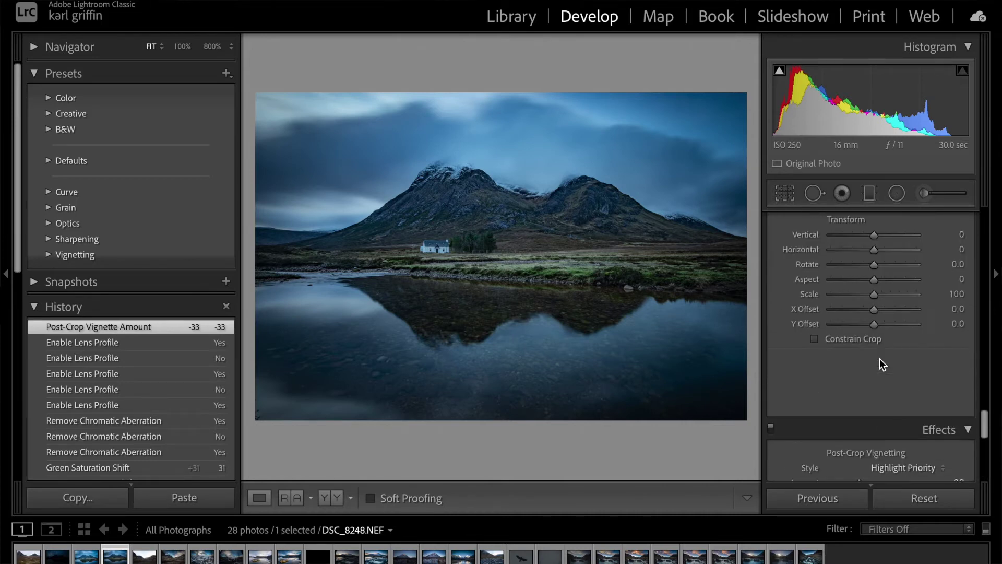
Try tilting the photo with Crop & Straighten to an angle of 2.06, and return the crop angle to 0.00
scroll(879, 361, up, 12)
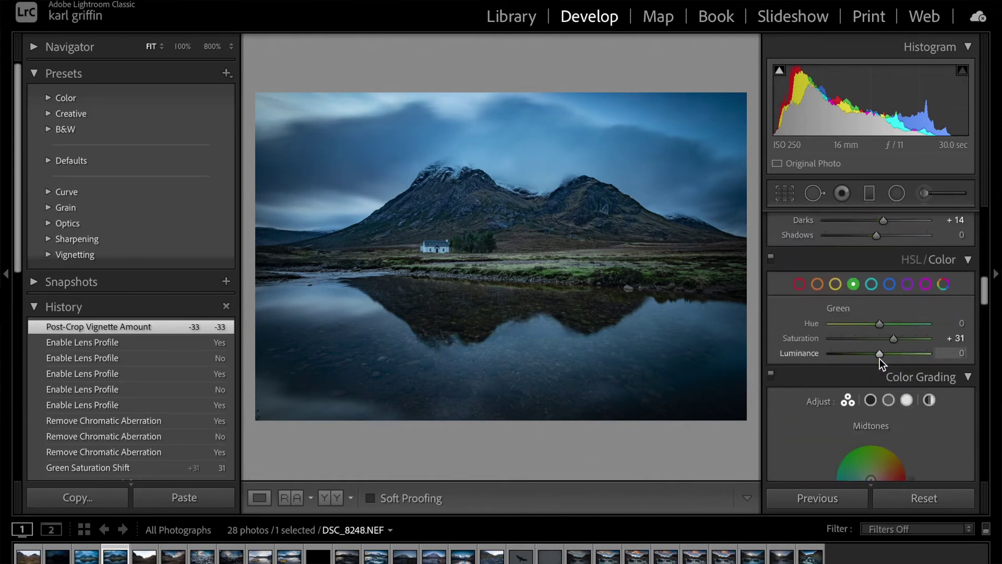
scroll(879, 359, up, 1)
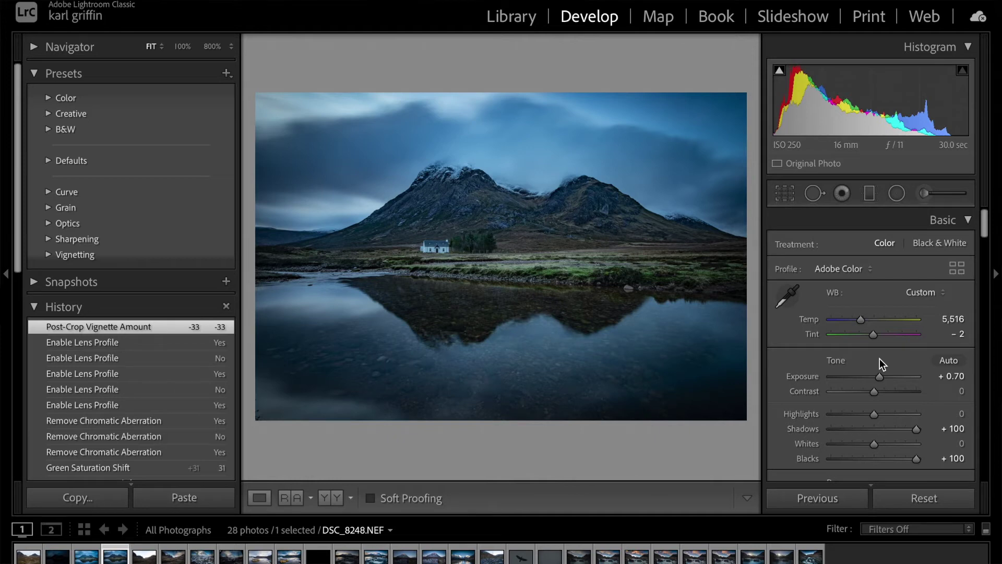
click(785, 195)
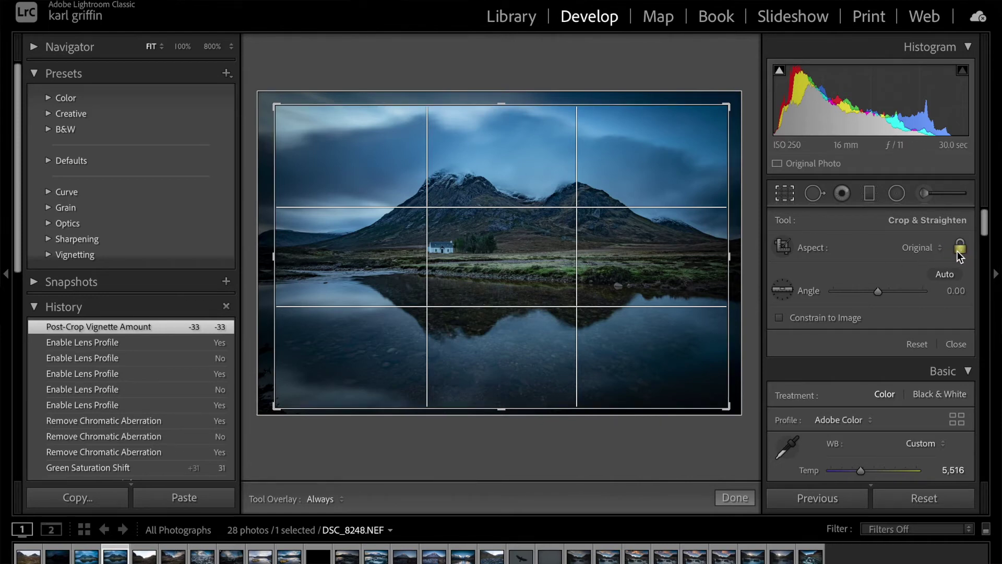
mouse_move(879, 293)
mouse_down()
mouse_move(868, 293)
mouse_move(894, 296)
mouse_move(882, 299)
mouse_up()
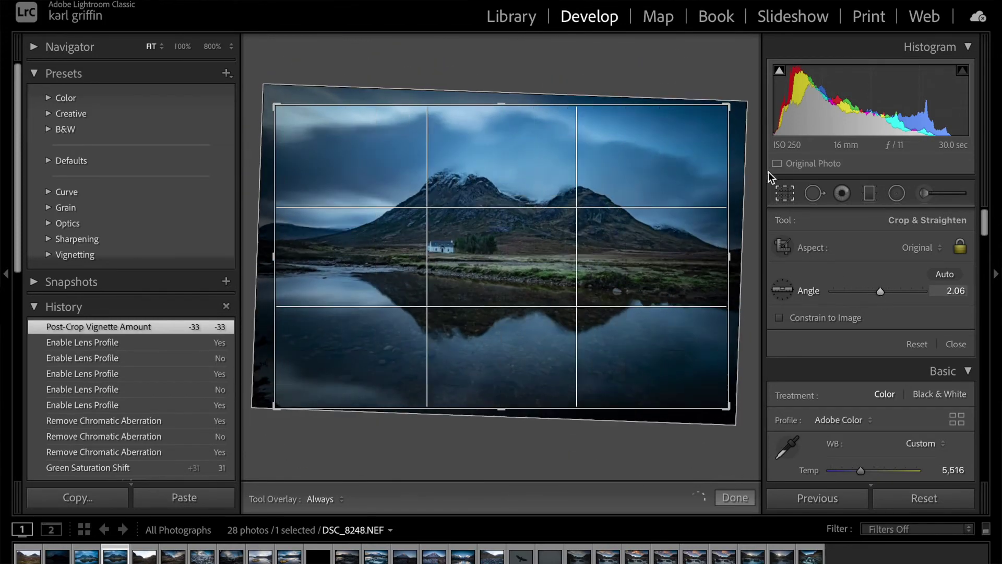
mouse_move(734, 99)
mouse_down()
mouse_move(743, 106)
mouse_move(729, 88)
mouse_move(730, 100)
mouse_up()
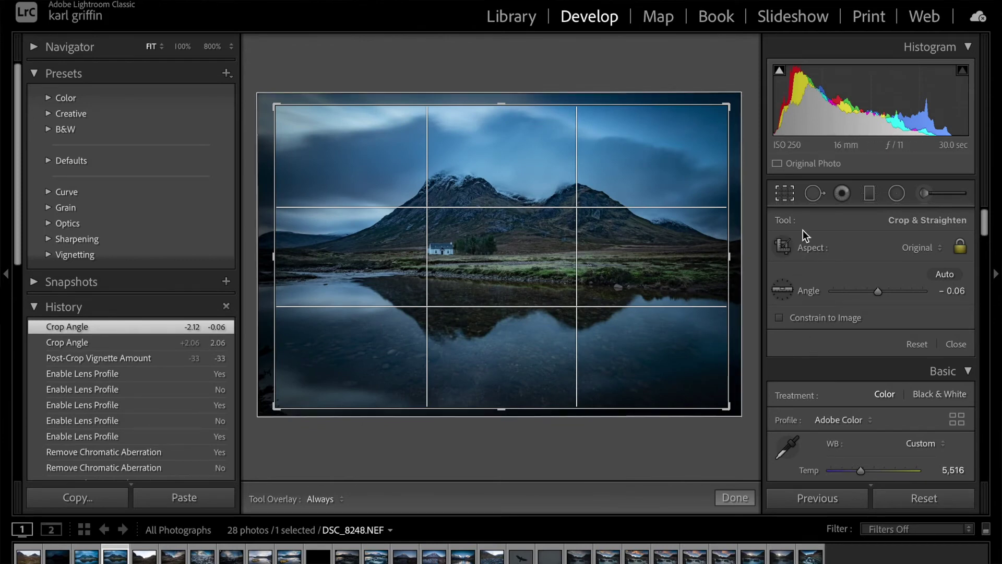
key(Return)
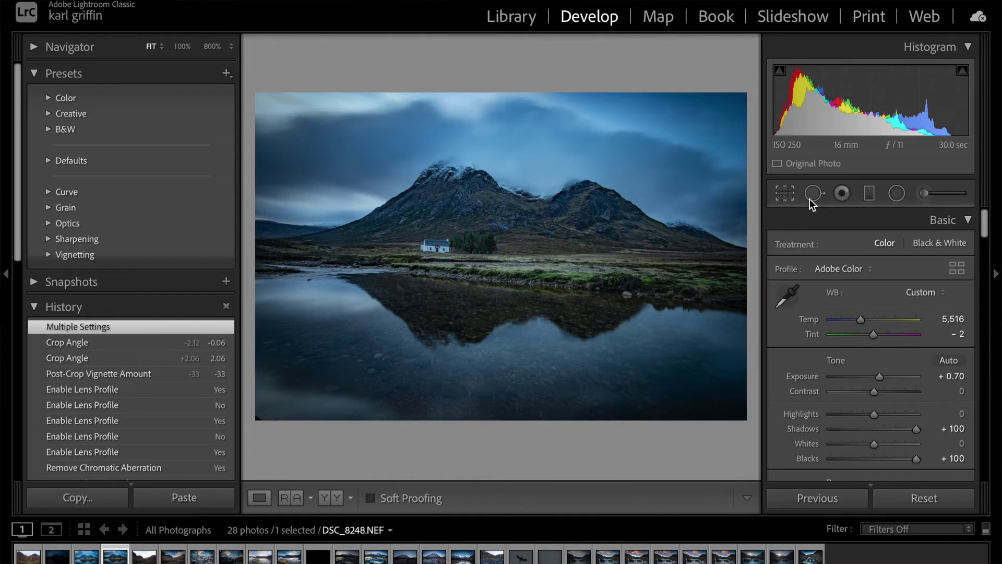
click(786, 193)
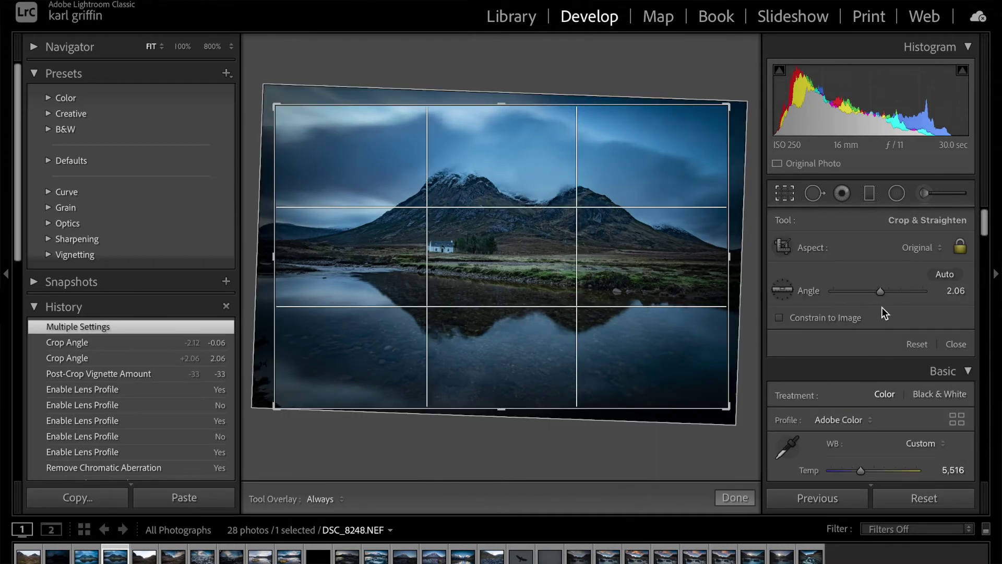
drag(882, 291, 879, 292)
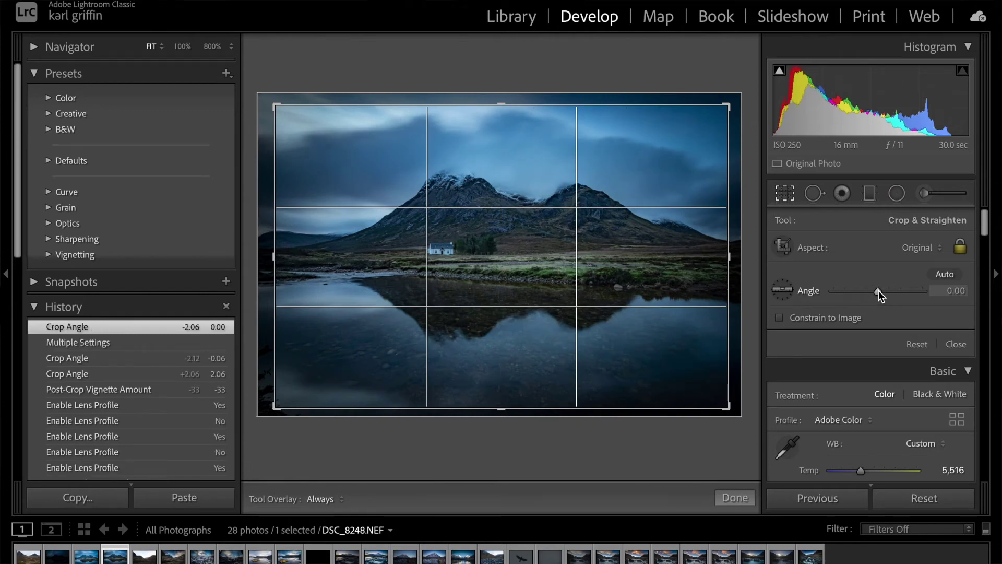
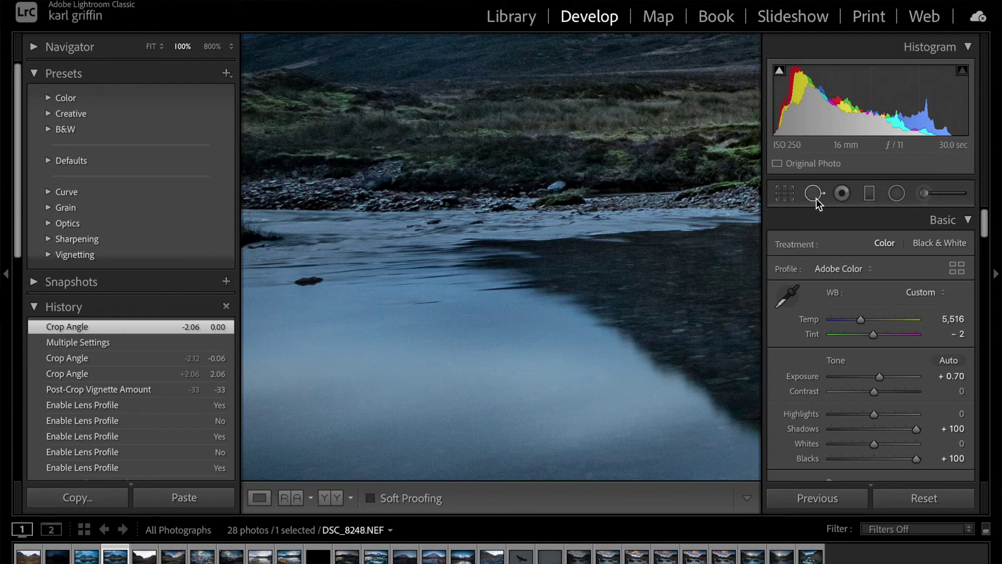
Clone out the dark rock in the water near the shore with a Spot Removal spot of size 49
click(814, 198)
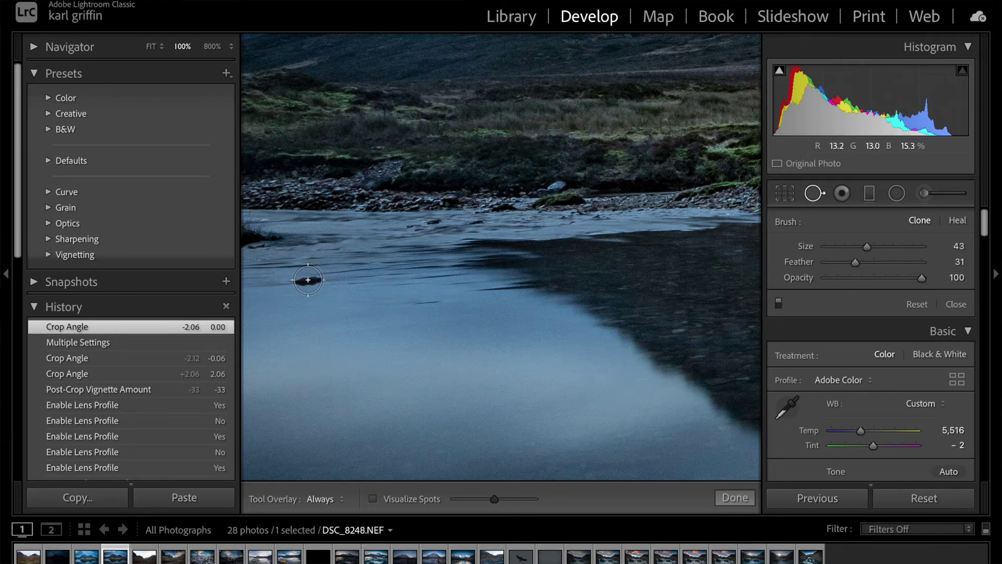
key(ctrl+bracketleft)
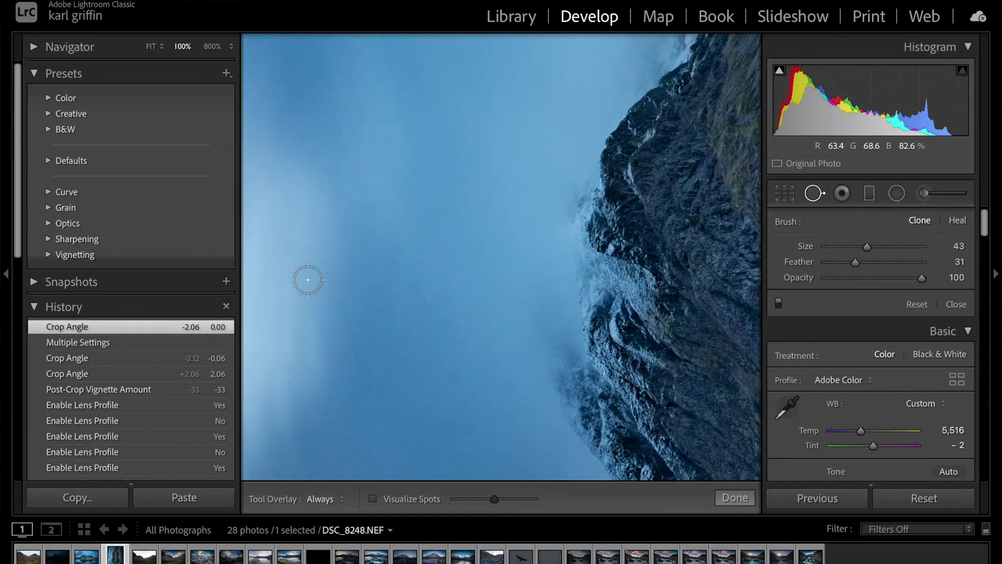
key(ctrl+bracketright)
scroll(308, 280, up, 4)
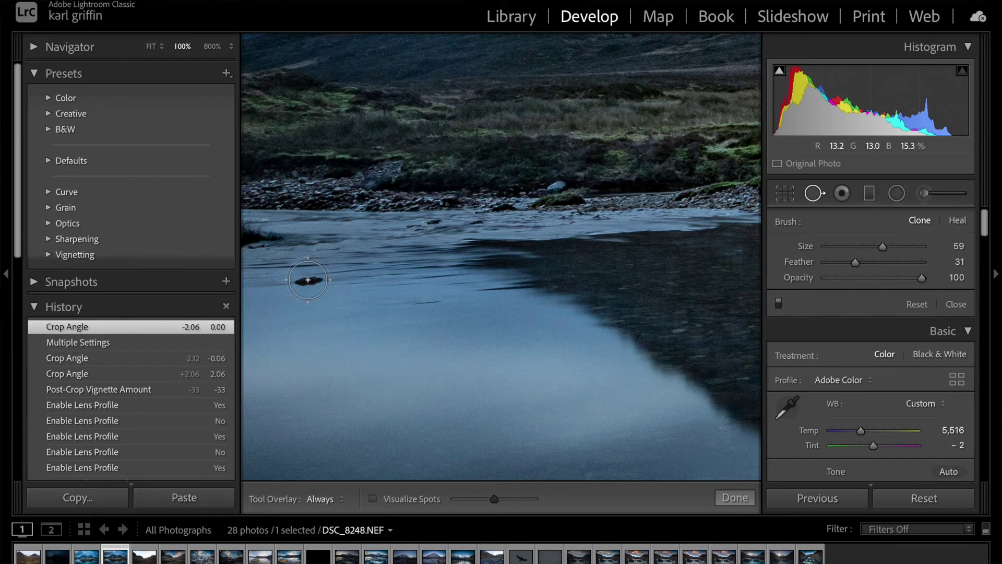
scroll(308, 280, up, 3)
scroll(308, 280, down, 5)
scroll(308, 280, down, 1)
scroll(308, 280, up, 1)
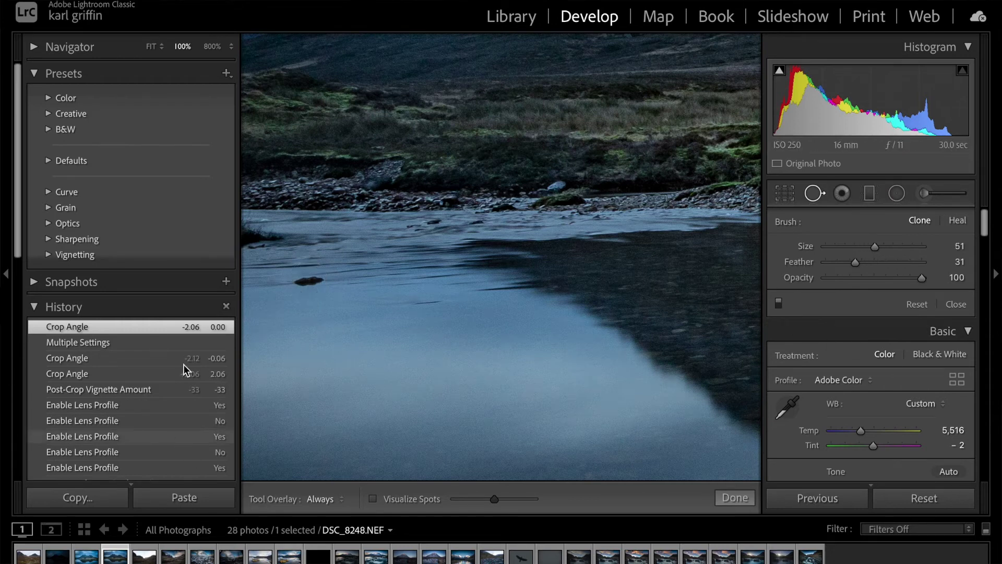
click(309, 281)
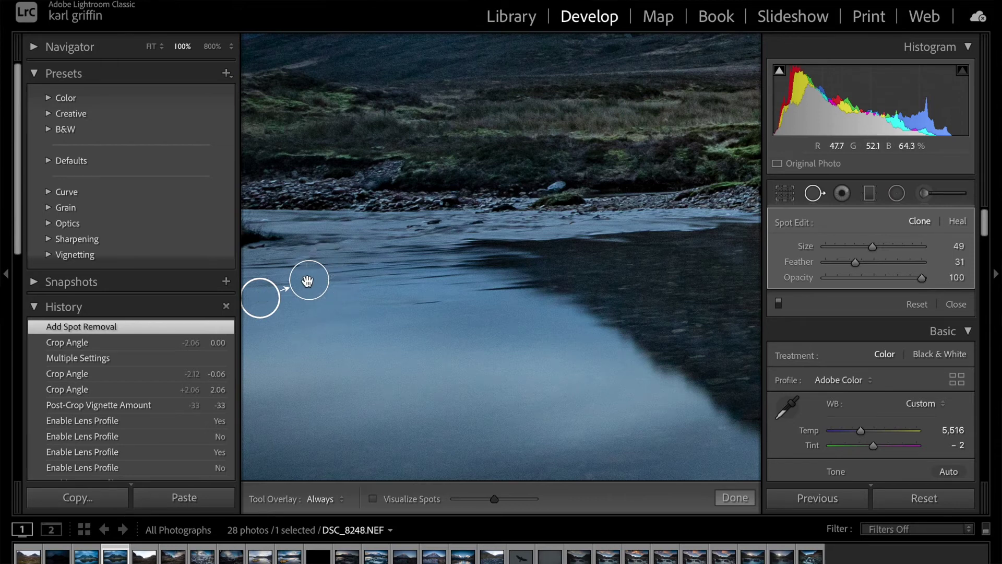
click(815, 193)
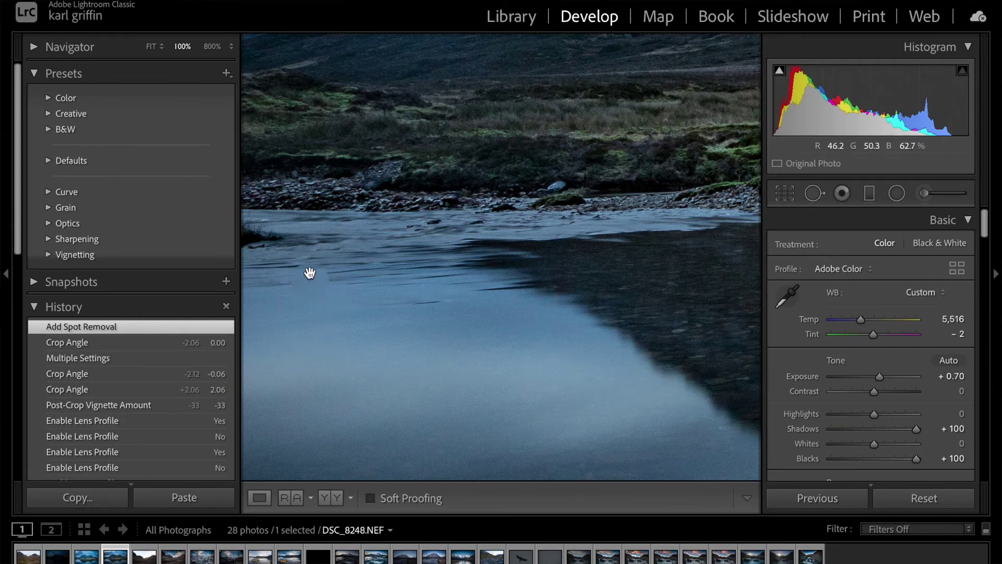
Move the clone spot's source closer beside the rock's position to match the surrounding ripples
click(816, 193)
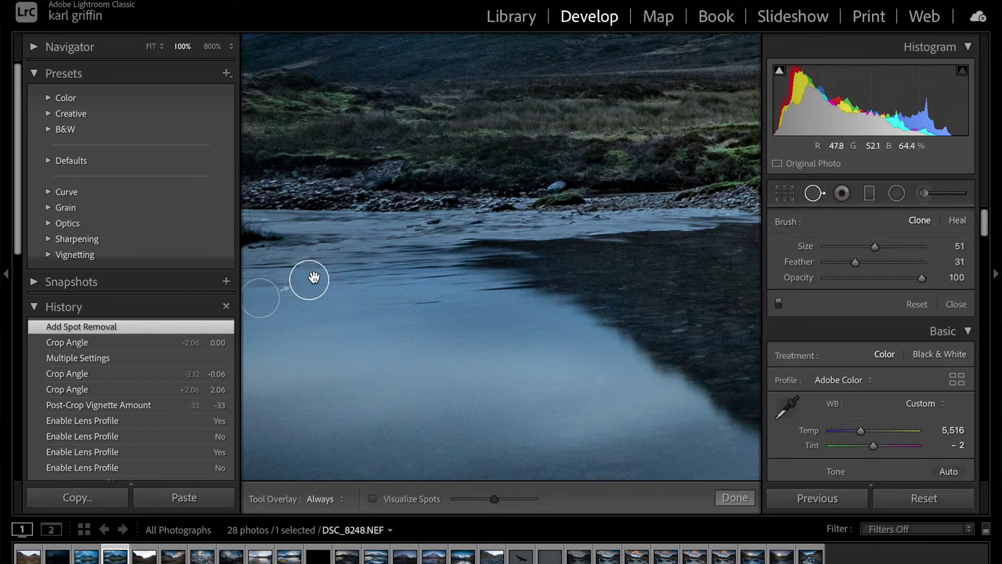
click(308, 277)
drag(270, 302, 282, 288)
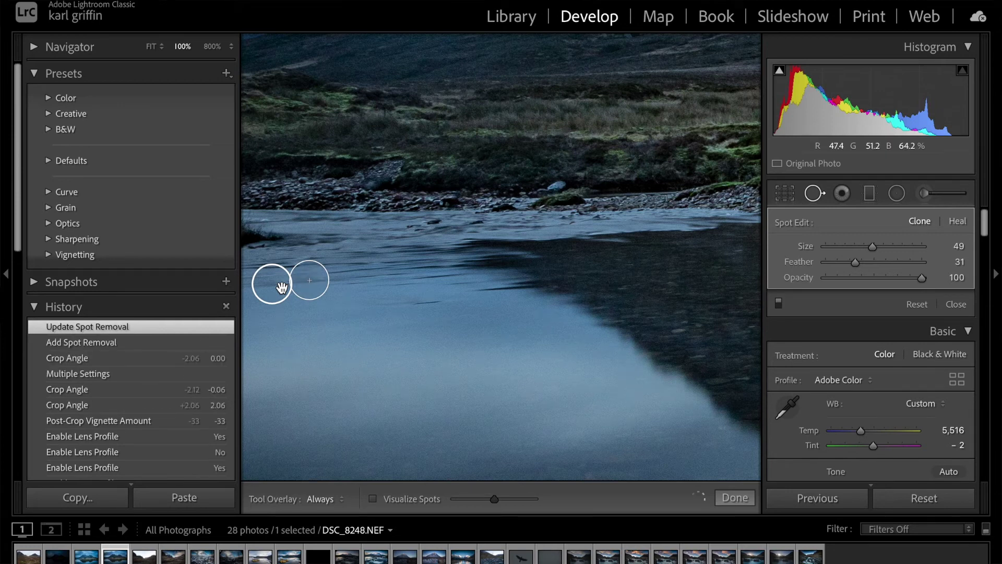
click(815, 195)
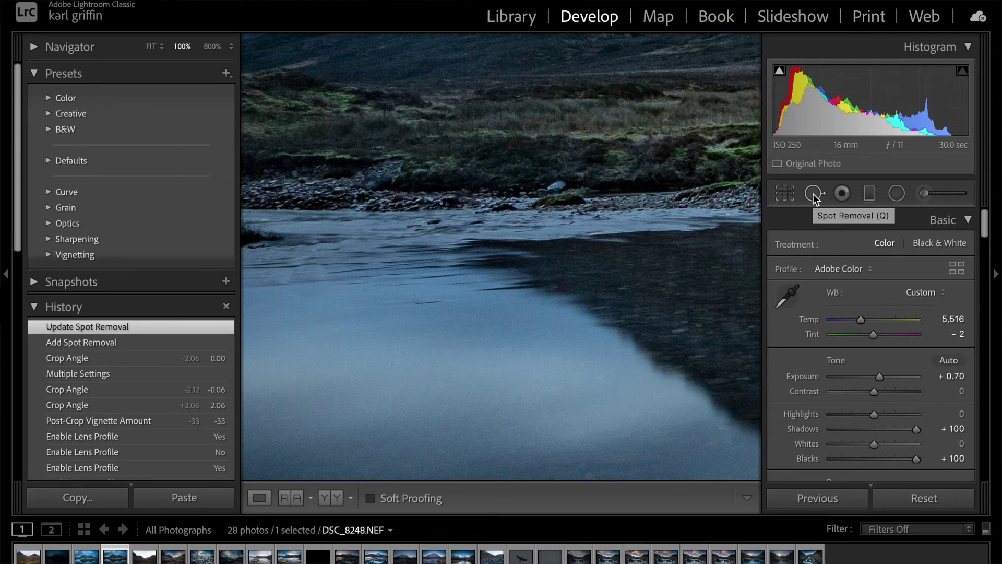
Delete the clone spot covering the dark rock in the water
click(815, 197)
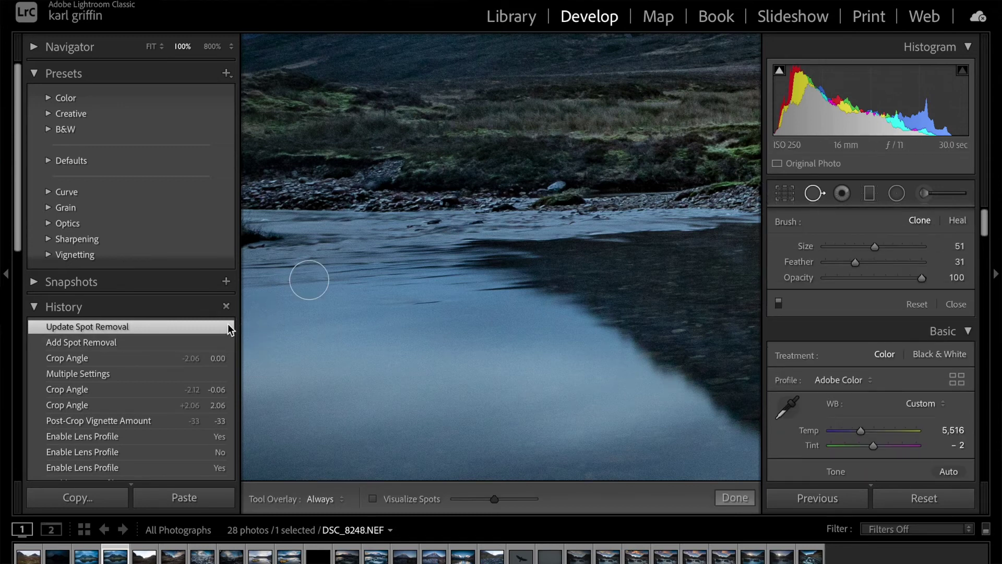
click(312, 285)
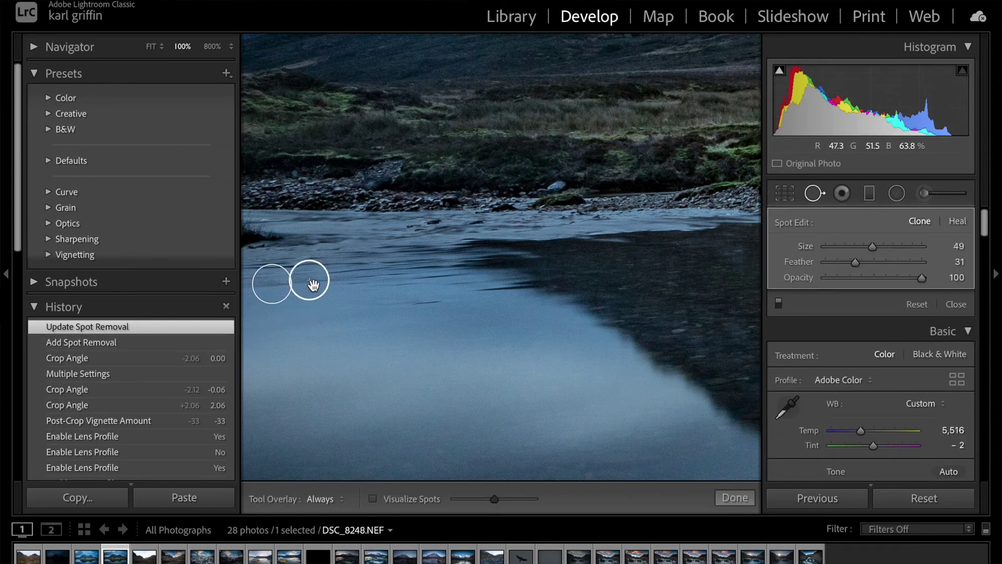
key(Delete)
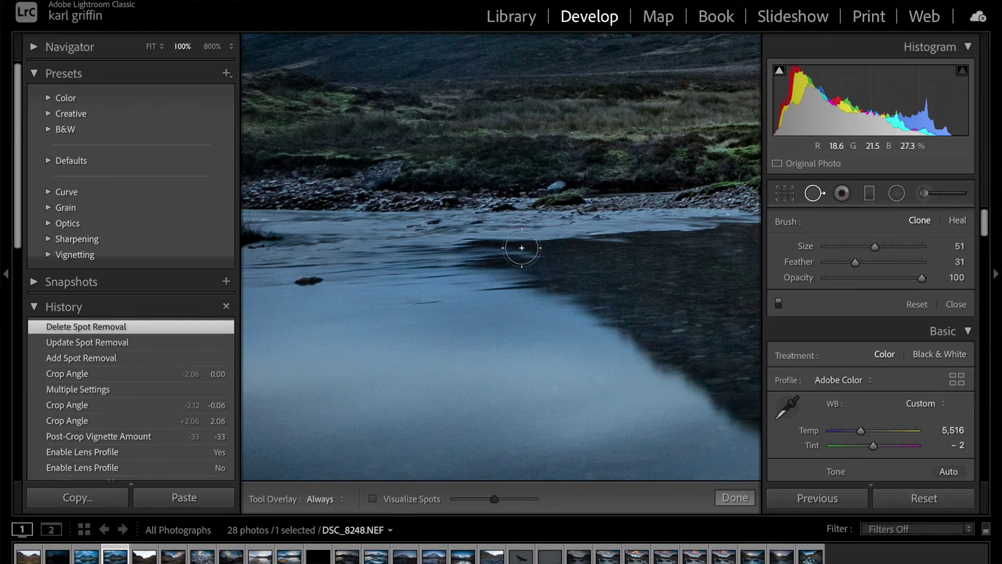
Try cloning over a stretch of the stony shoreline with one brush stroke, and delete that spot removal
drag(534, 206, 623, 201)
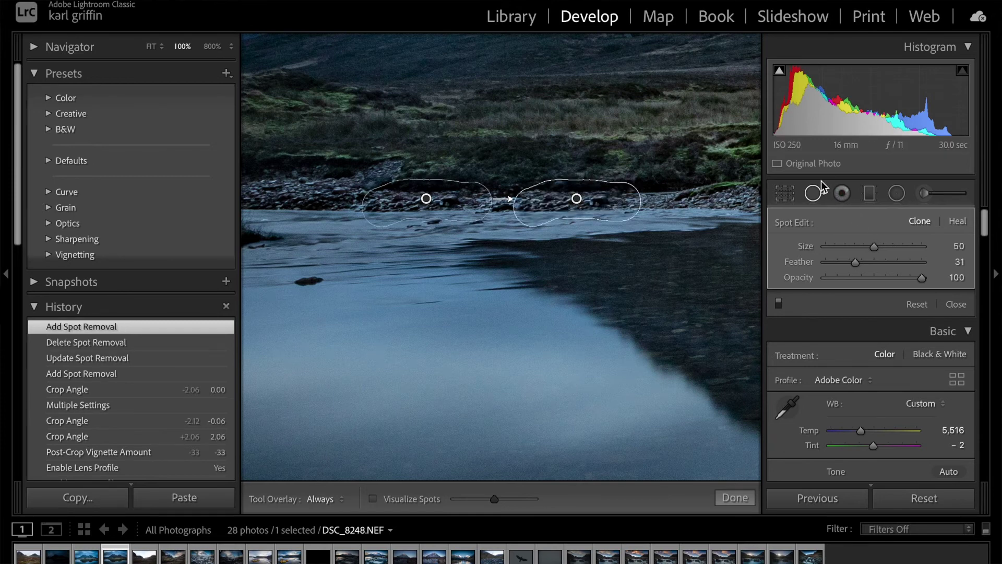
click(818, 197)
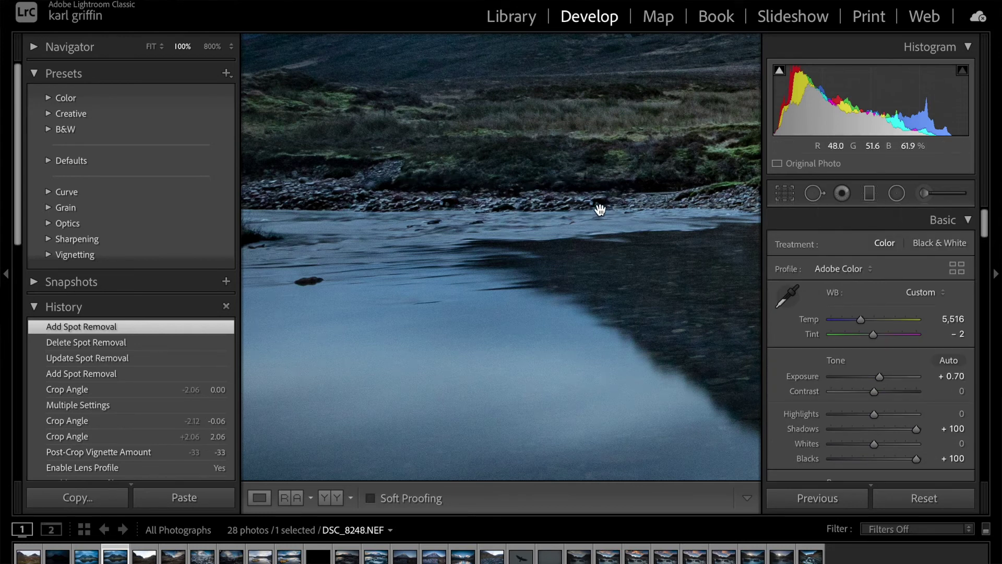
click(815, 193)
click(574, 198)
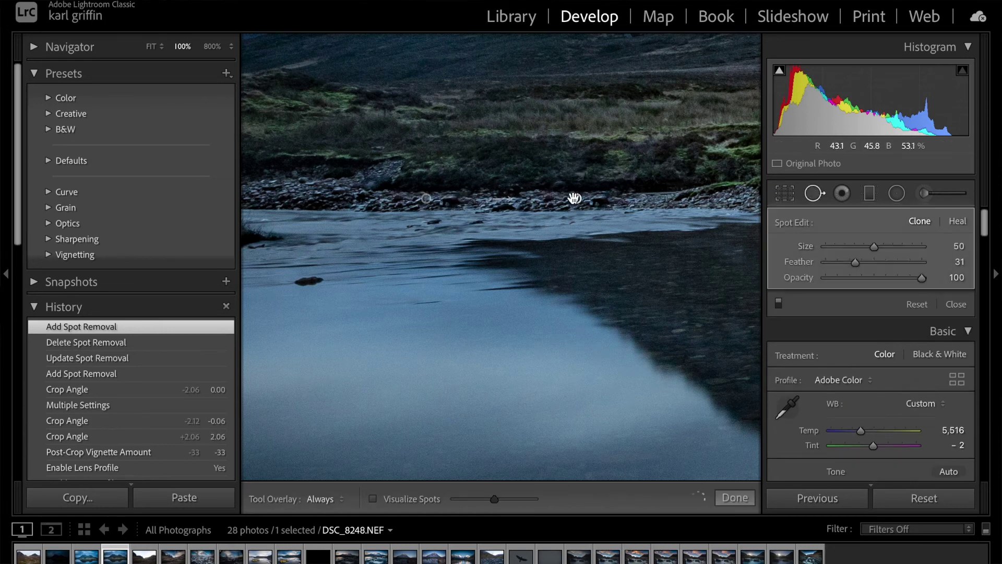
key(Delete)
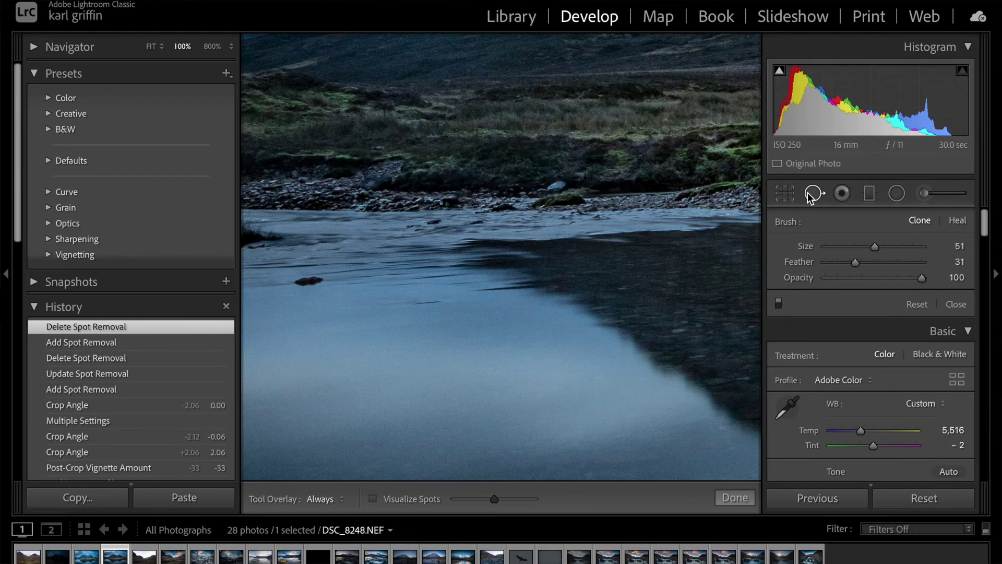
Review the options of the Red Eye Correction and Graduated Filter tools
click(843, 196)
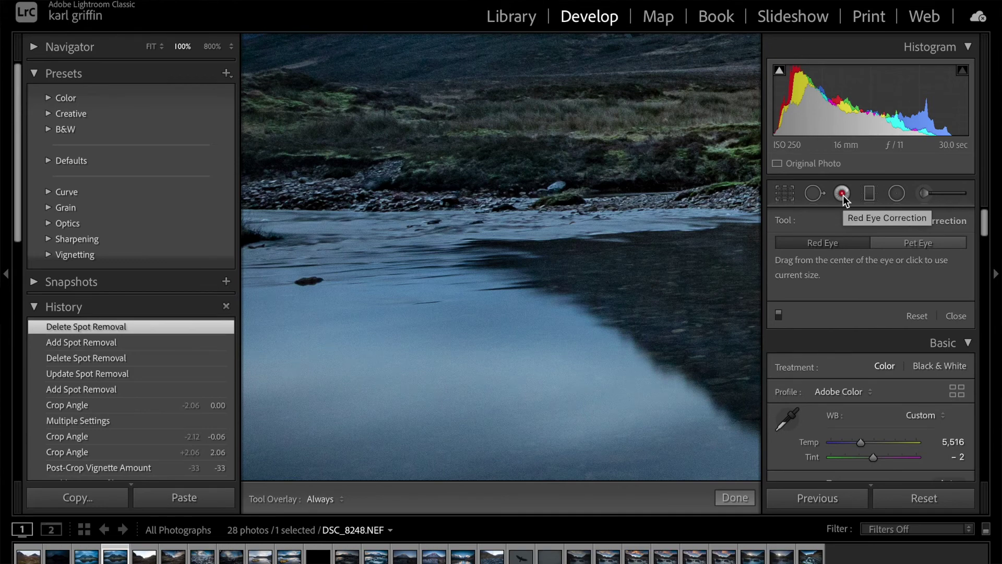
click(869, 193)
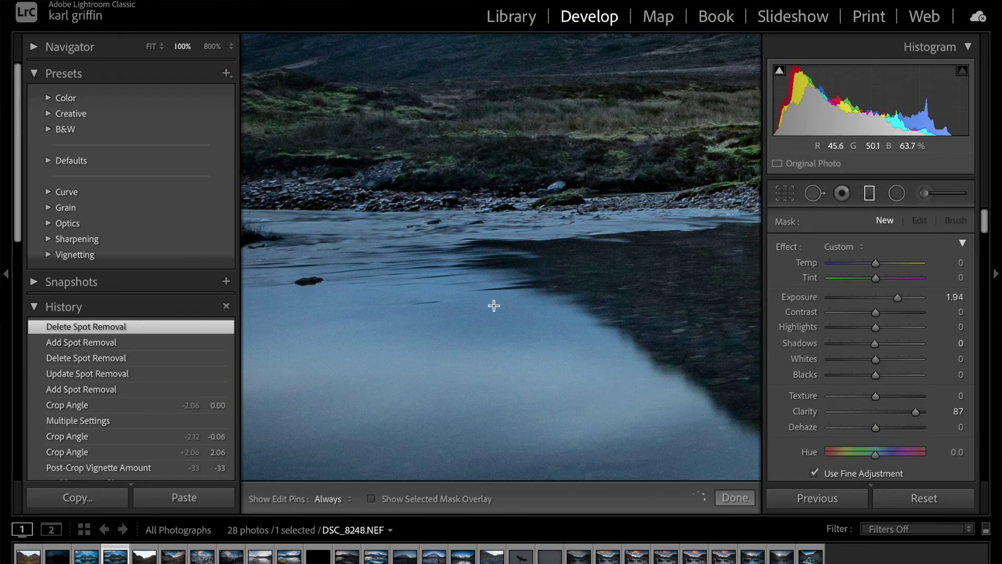
click(869, 193)
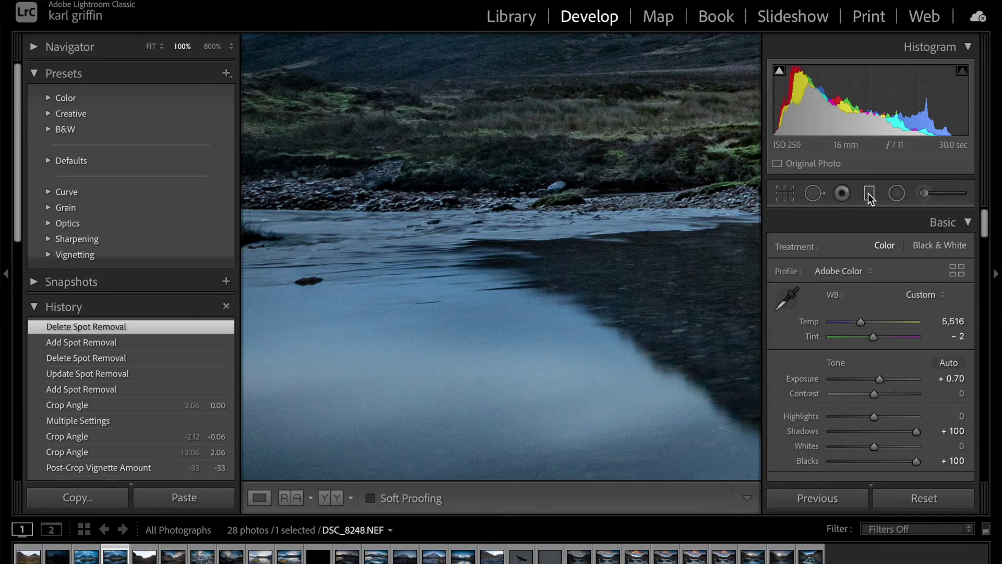
click(497, 291)
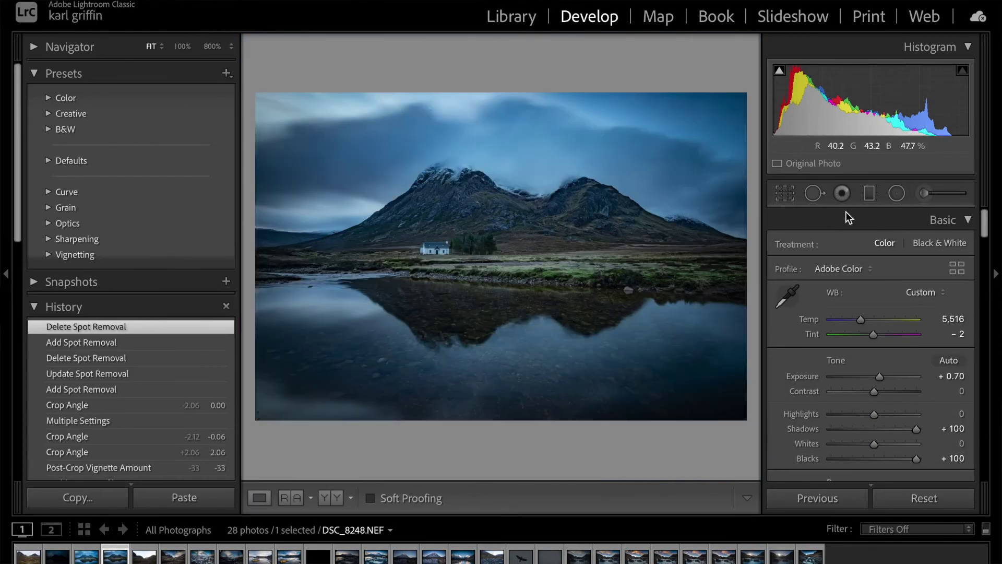
Apply a diagonal Graduated Filter from the sky's upper-left corner toward the white cottage, with Exposure at 0.15 and Clarity at 87
click(870, 194)
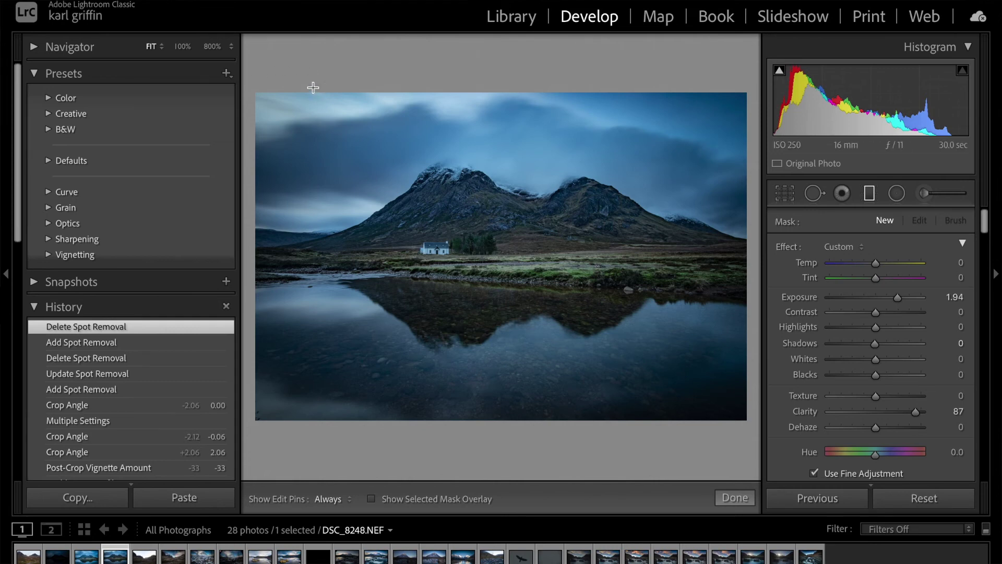
drag(312, 88, 319, 88)
mouse_move(334, 145)
mouse_down()
mouse_move(313, 99)
mouse_move(418, 173)
mouse_move(448, 241)
mouse_move(424, 251)
mouse_up()
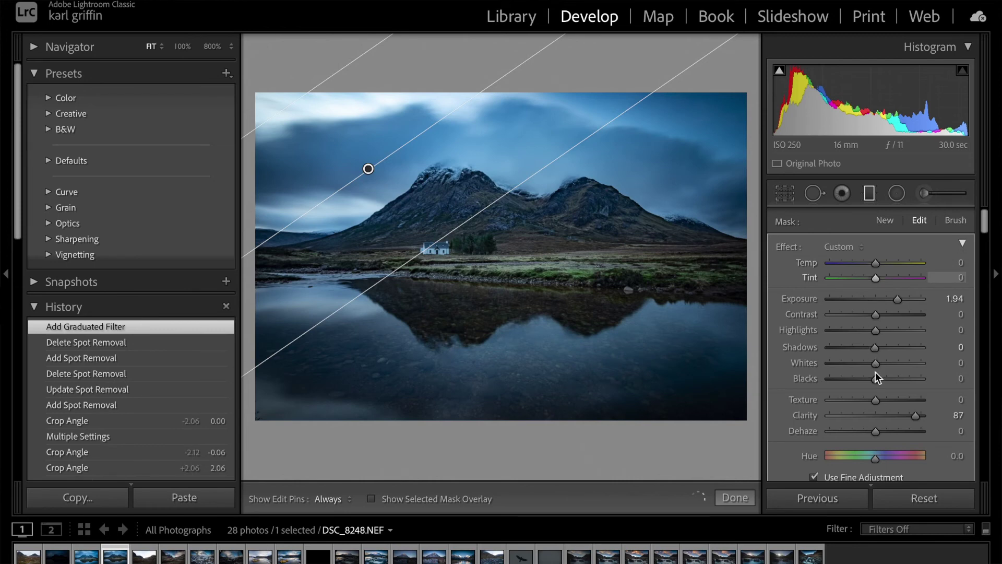
drag(897, 300, 877, 308)
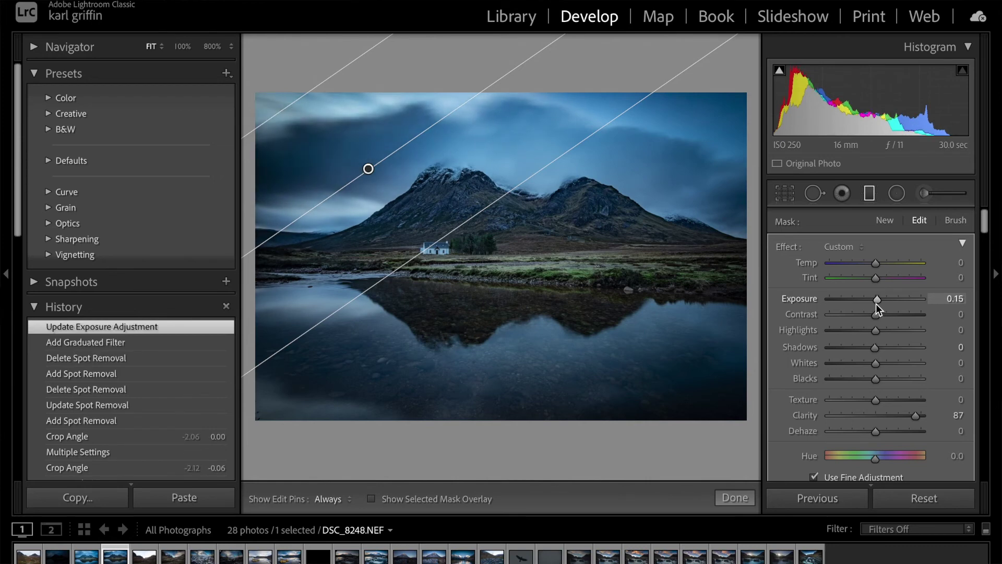
click(872, 199)
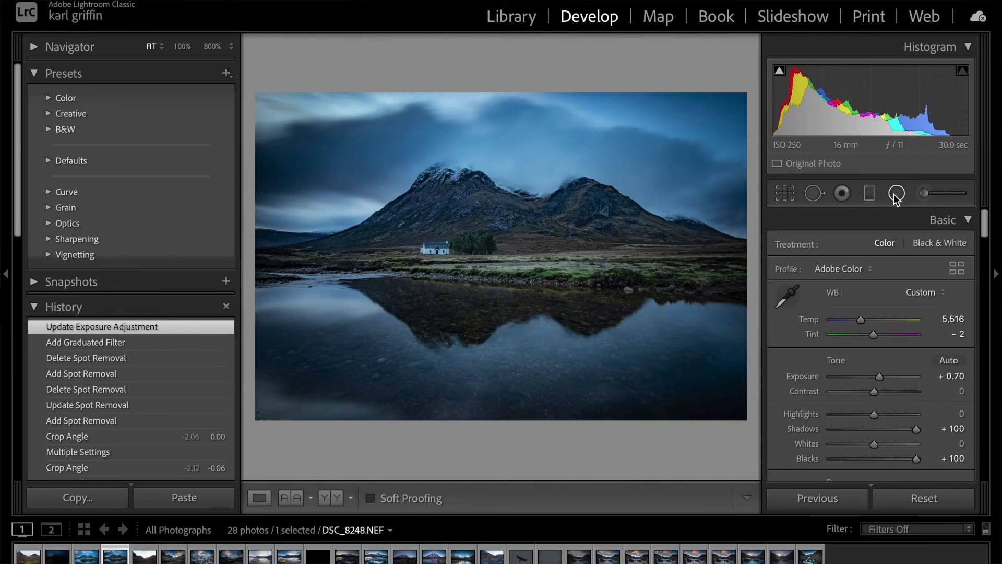
Review the options of the Radial Filter and Adjustment Brush tools
click(896, 194)
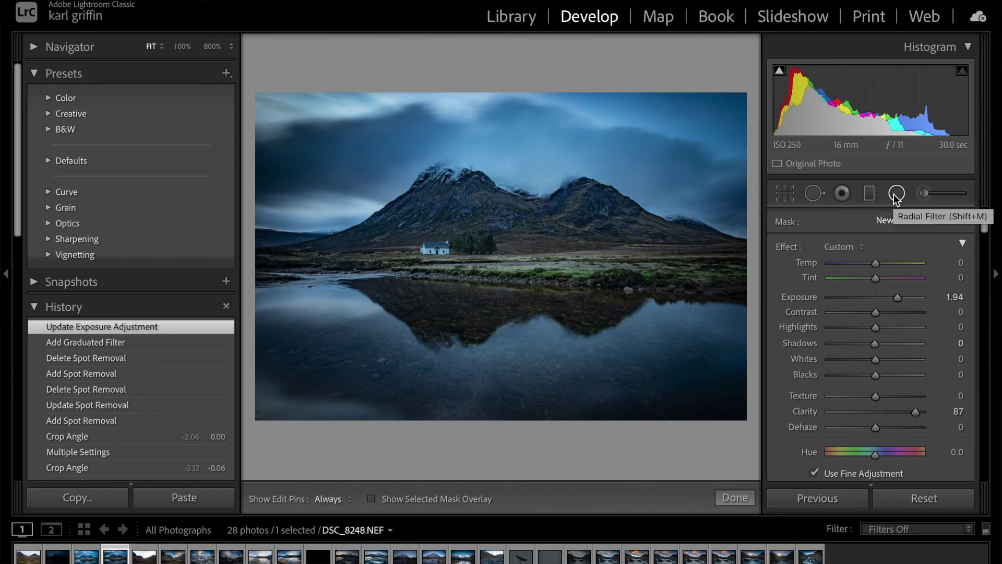
click(928, 194)
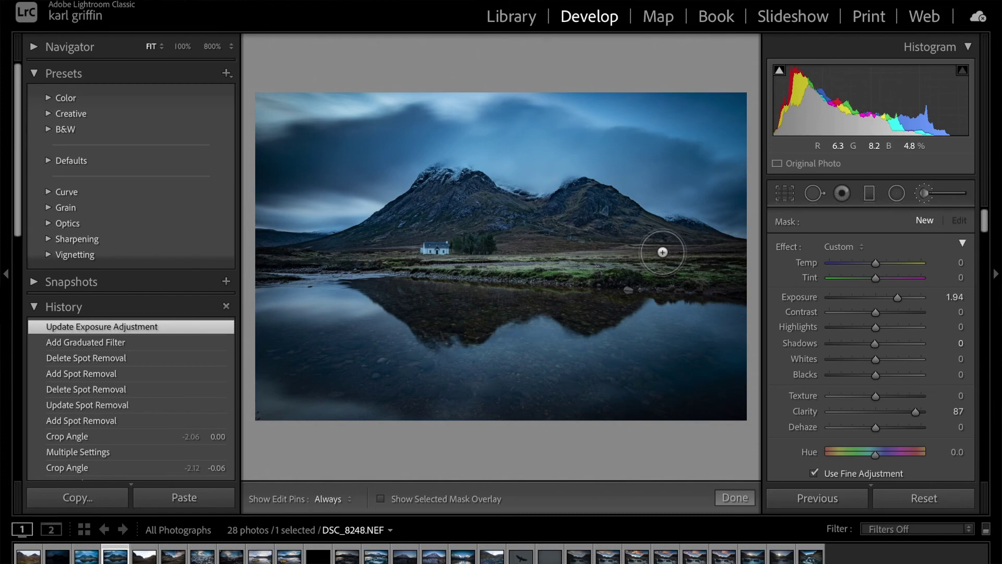
key(k)
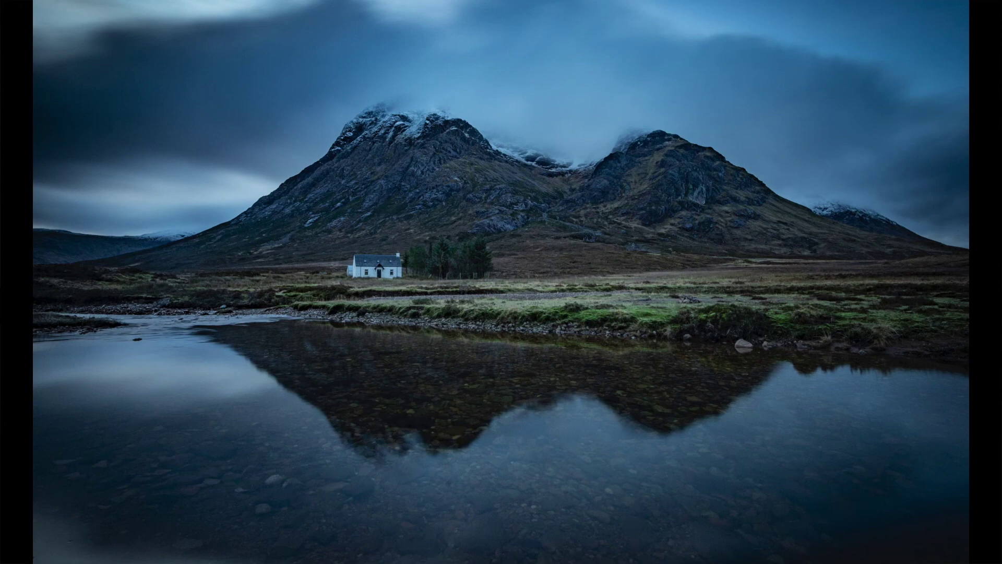
Review the finished photo full screen and in a side-by-side Before and After comparison, and return to the single-photo view
key(f)
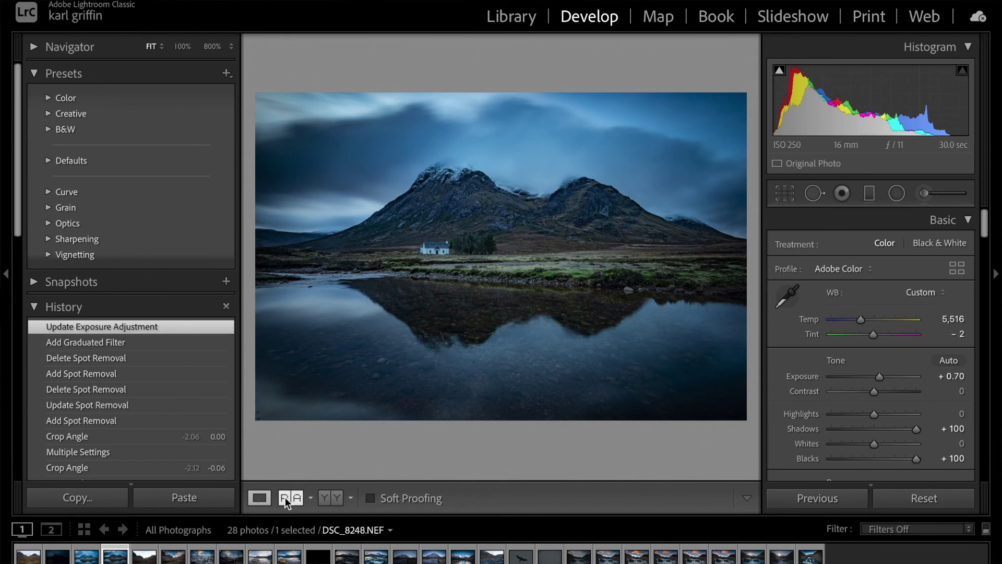
click(331, 498)
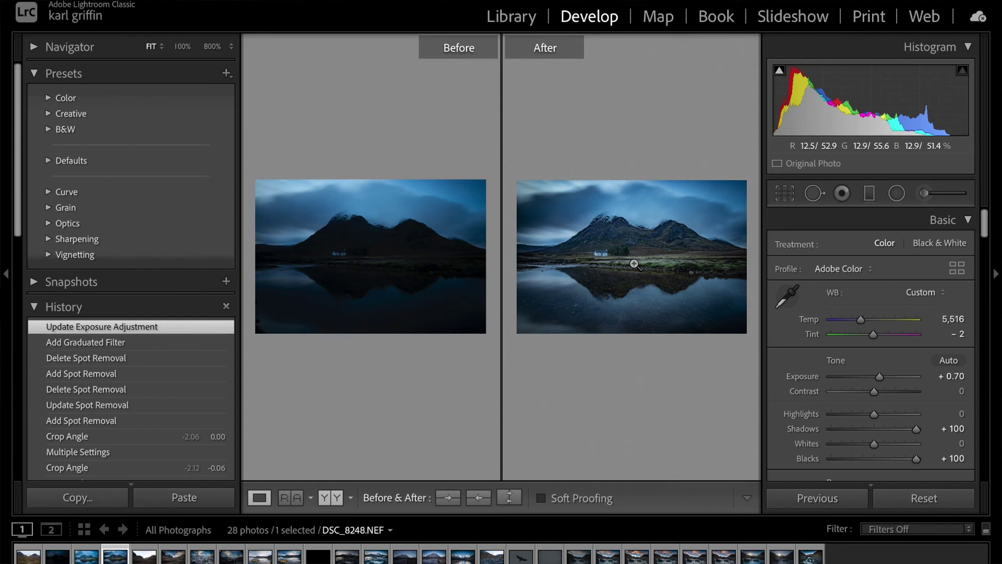
click(259, 499)
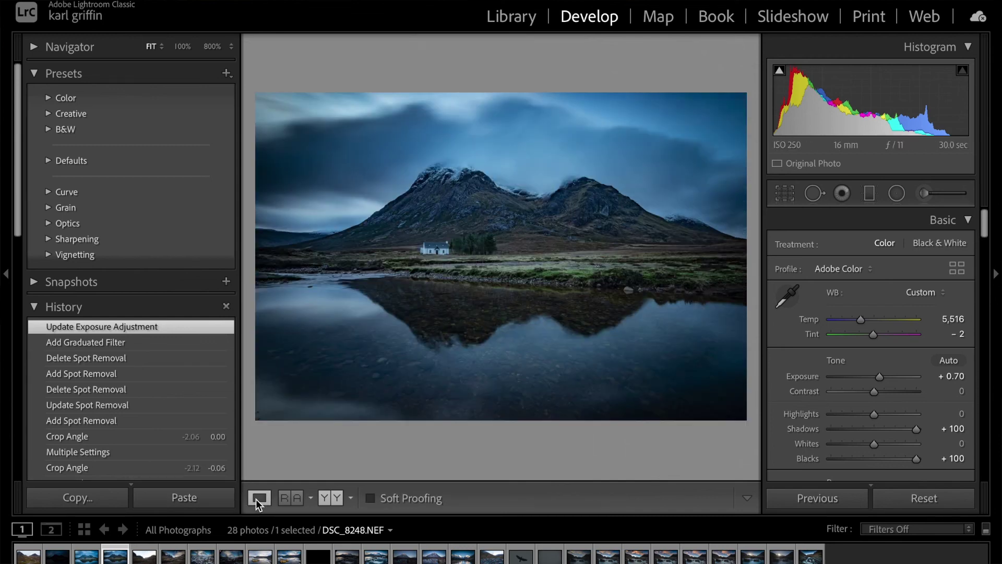